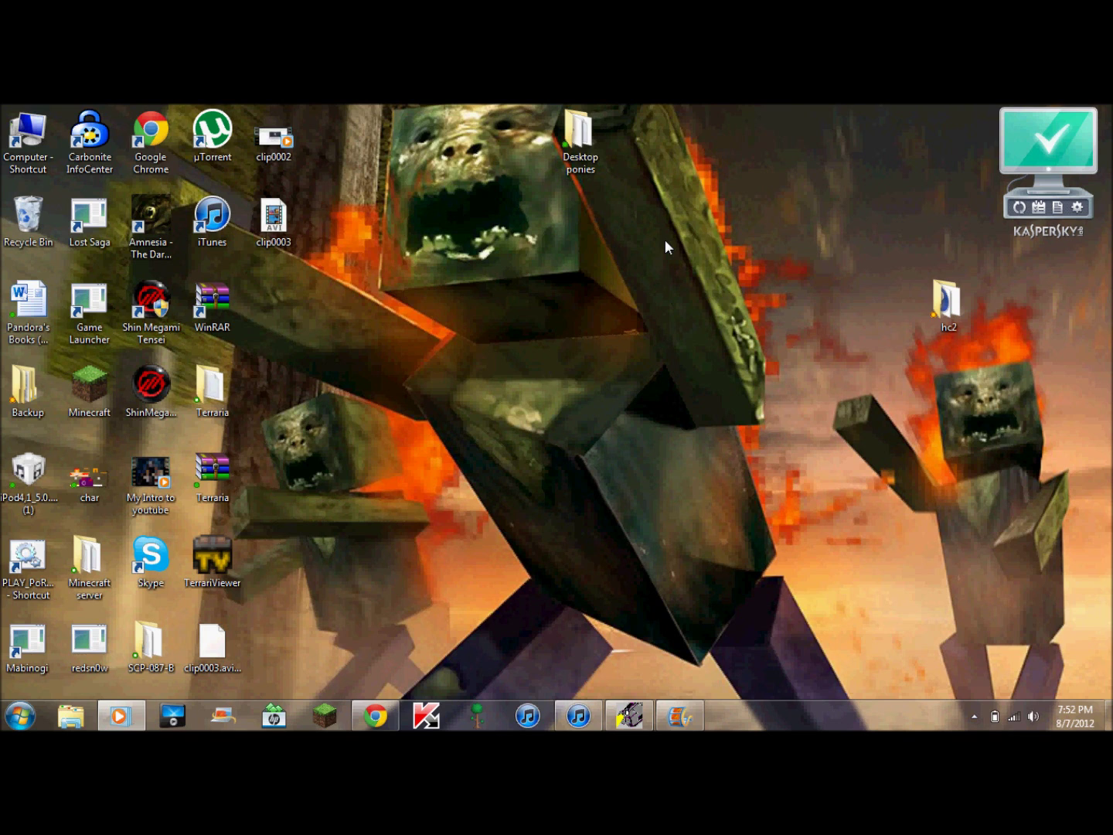
Step: Open the Desktop ponies folder on the desktop and launch the Desktop Ponies application from it
{"action": "double_click", "coordinate": [581, 142]}
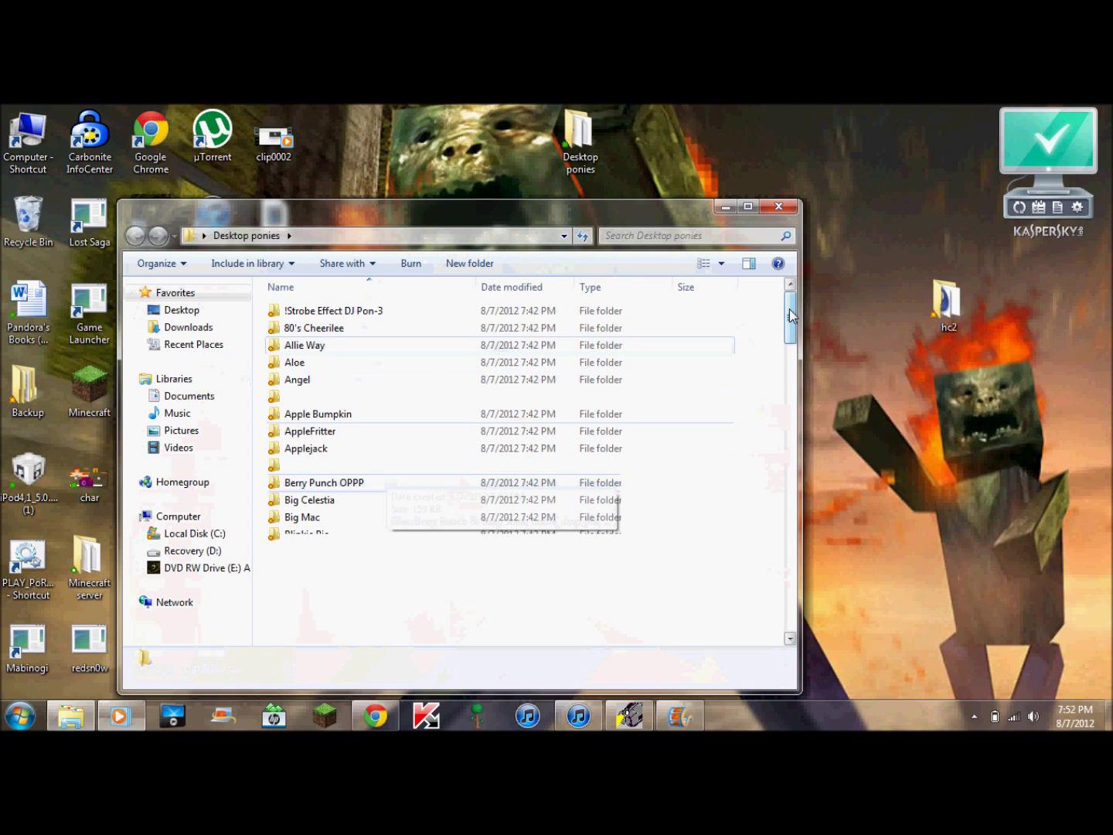
{"action": "left_click_drag", "start_coordinate": [792, 315], "coordinate": [795, 568]}
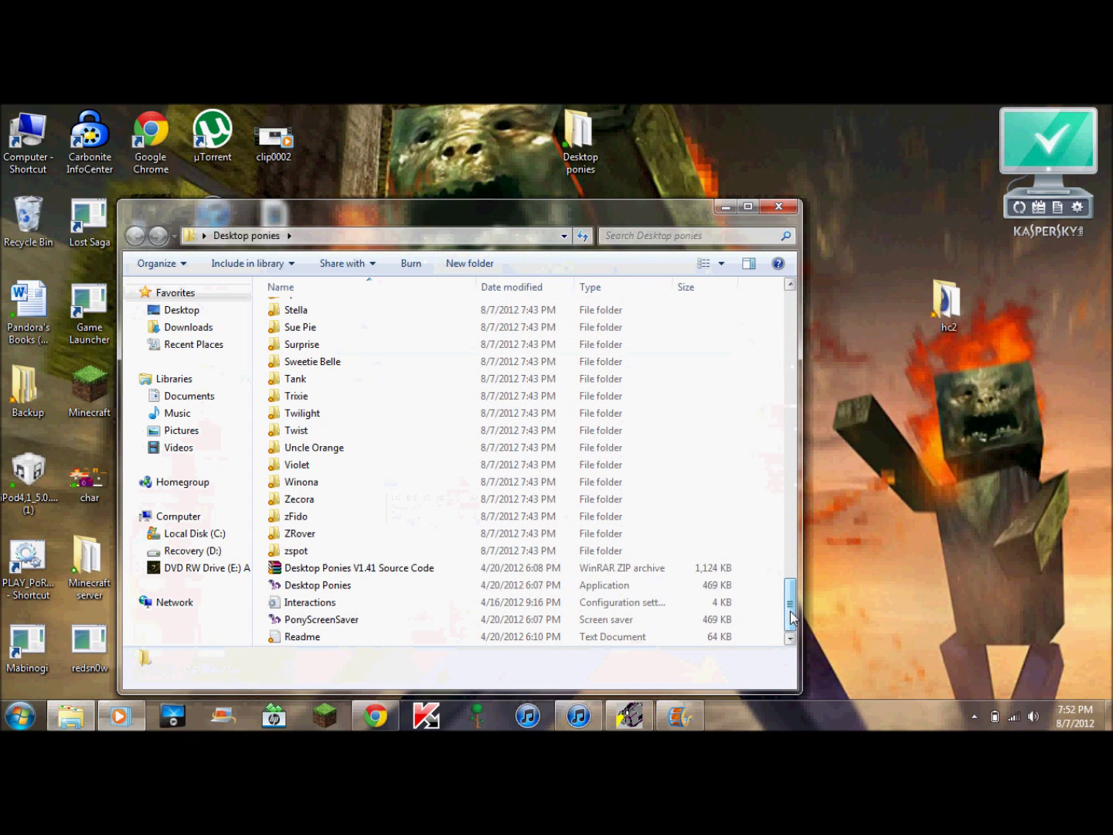
{"action": "double_click", "coordinate": [345, 588]}
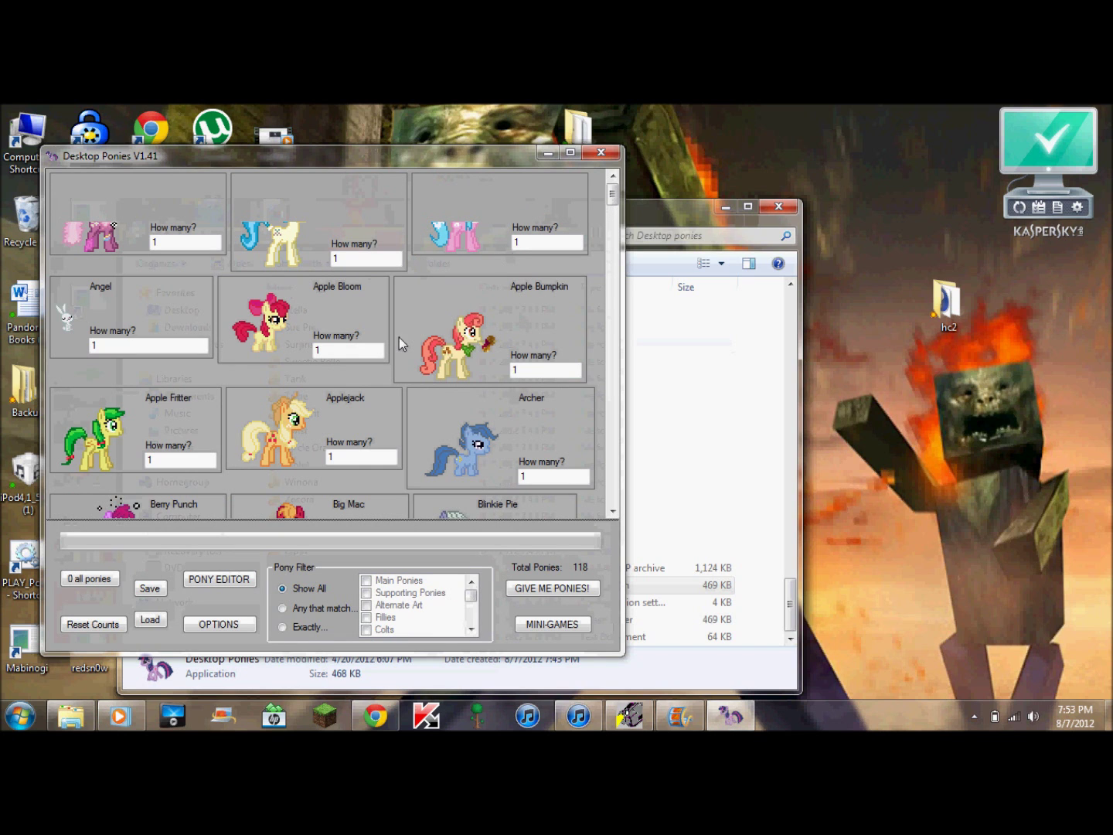
Step: Reset all pony counts to 0, and set the counts for Derpy Hooves and Doctor Whoof to 1
{"action": "left_click", "coordinate": [99, 581]}
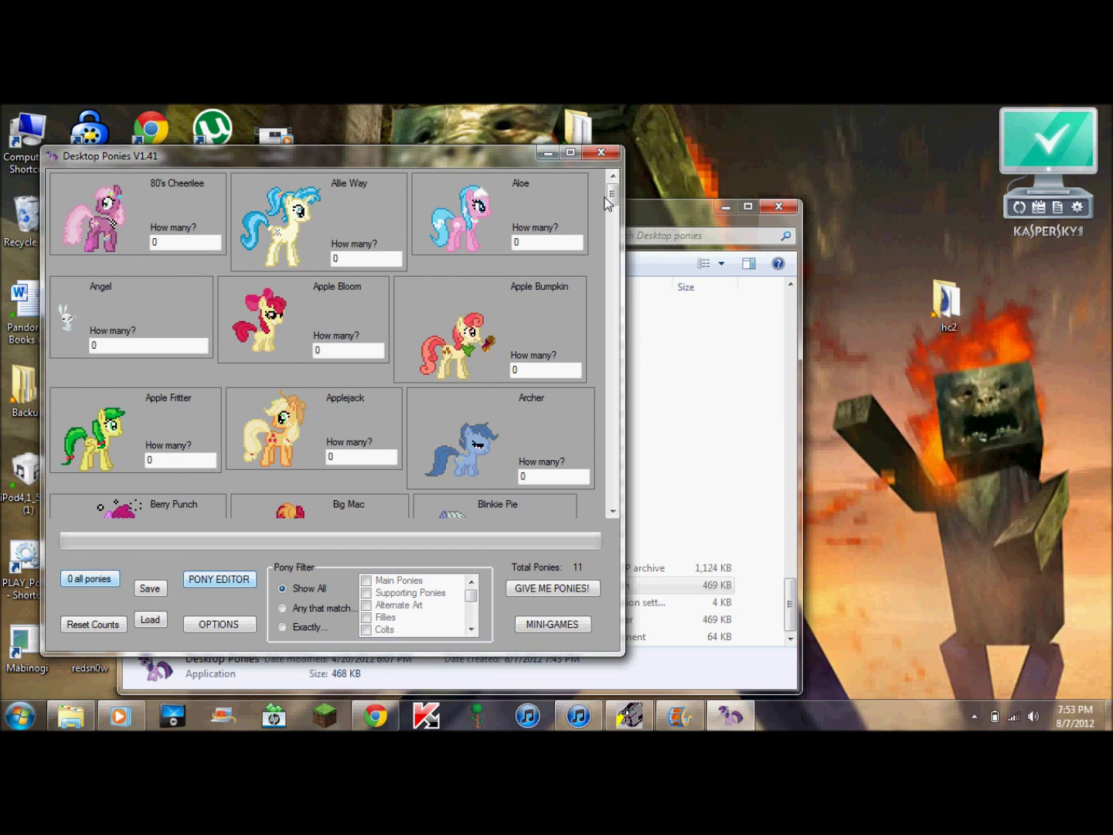
{"action": "left_click_drag", "start_coordinate": [607, 200], "coordinate": [611, 252]}
{"action": "double_click", "coordinate": [533, 234]}
{"action": "type", "text": "1"}
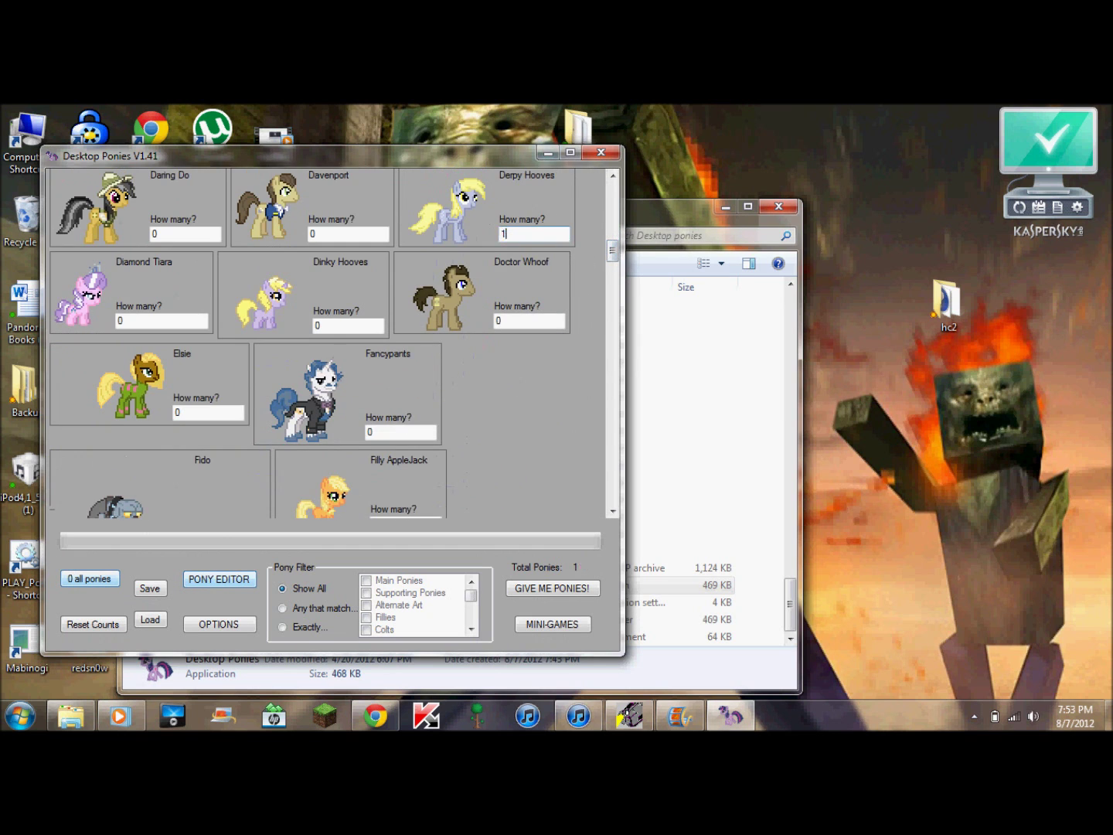
{"action": "double_click", "coordinate": [533, 319]}
{"action": "type", "text": "1"}
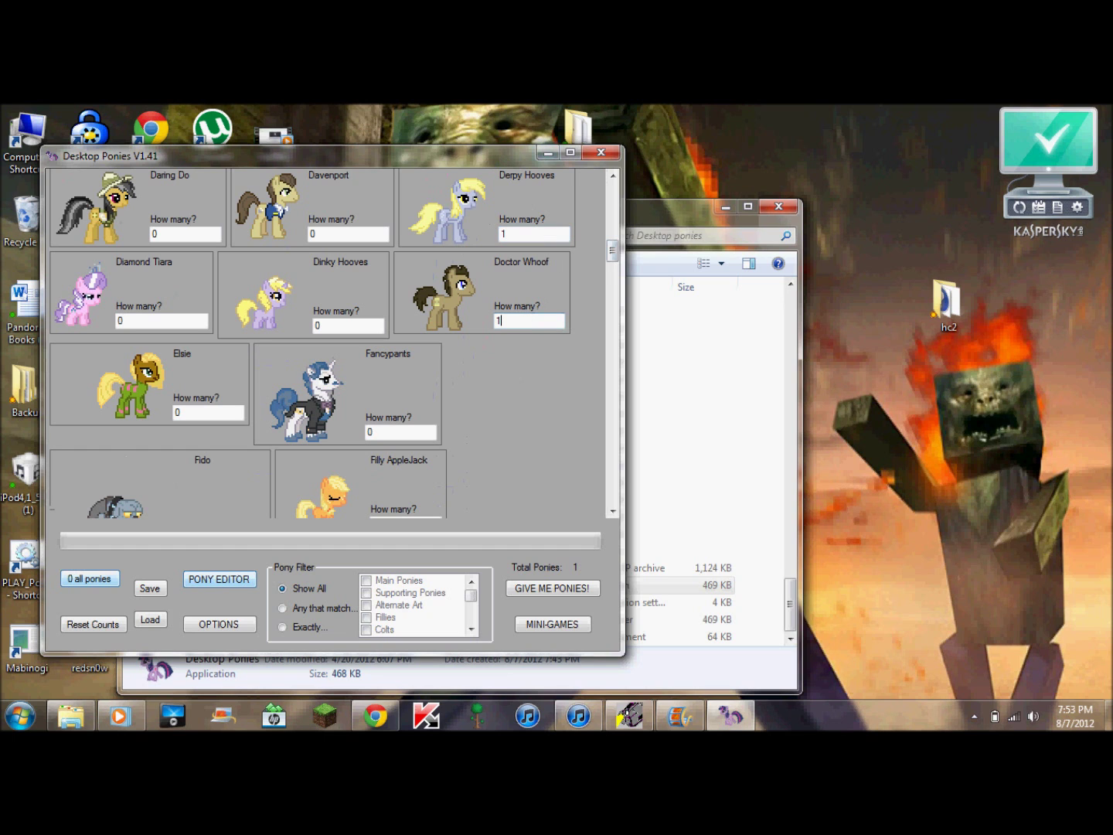
Step: Set the count for the pony named Master to 1
{"action": "left_click", "coordinate": [614, 511]}
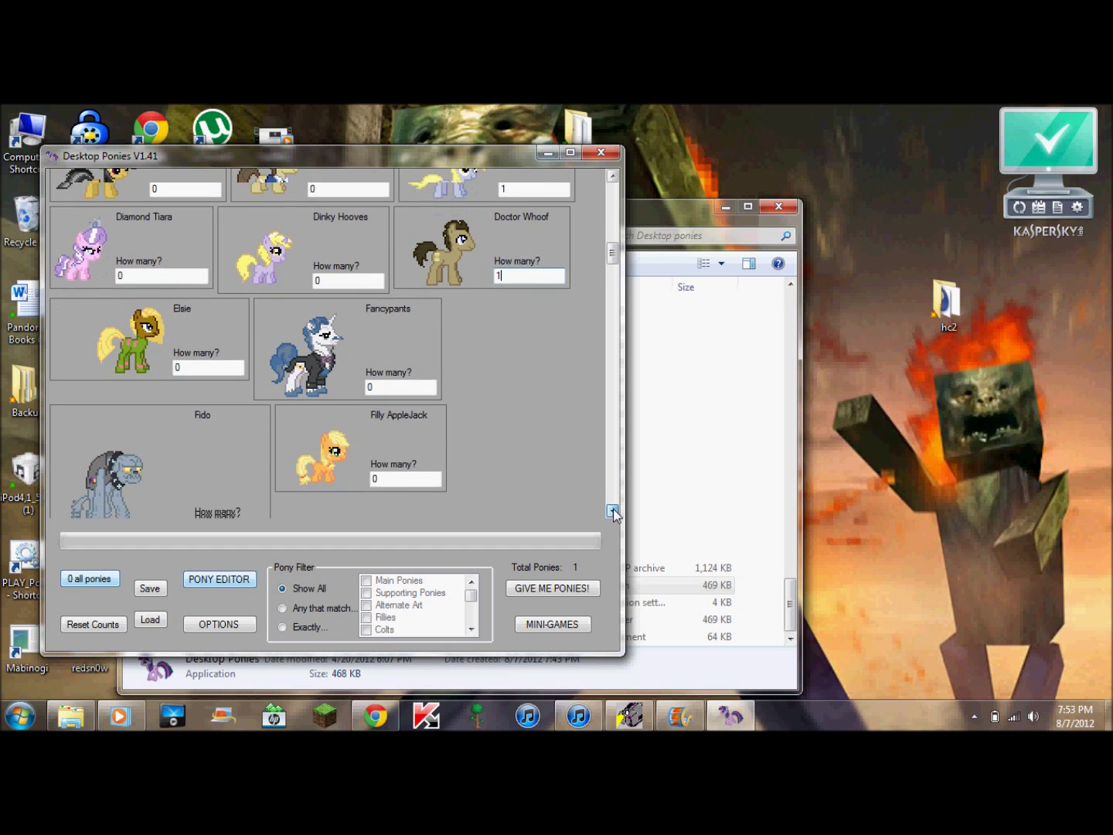
{"action": "left_click_drag", "start_coordinate": [614, 510], "coordinate": [613, 509]}
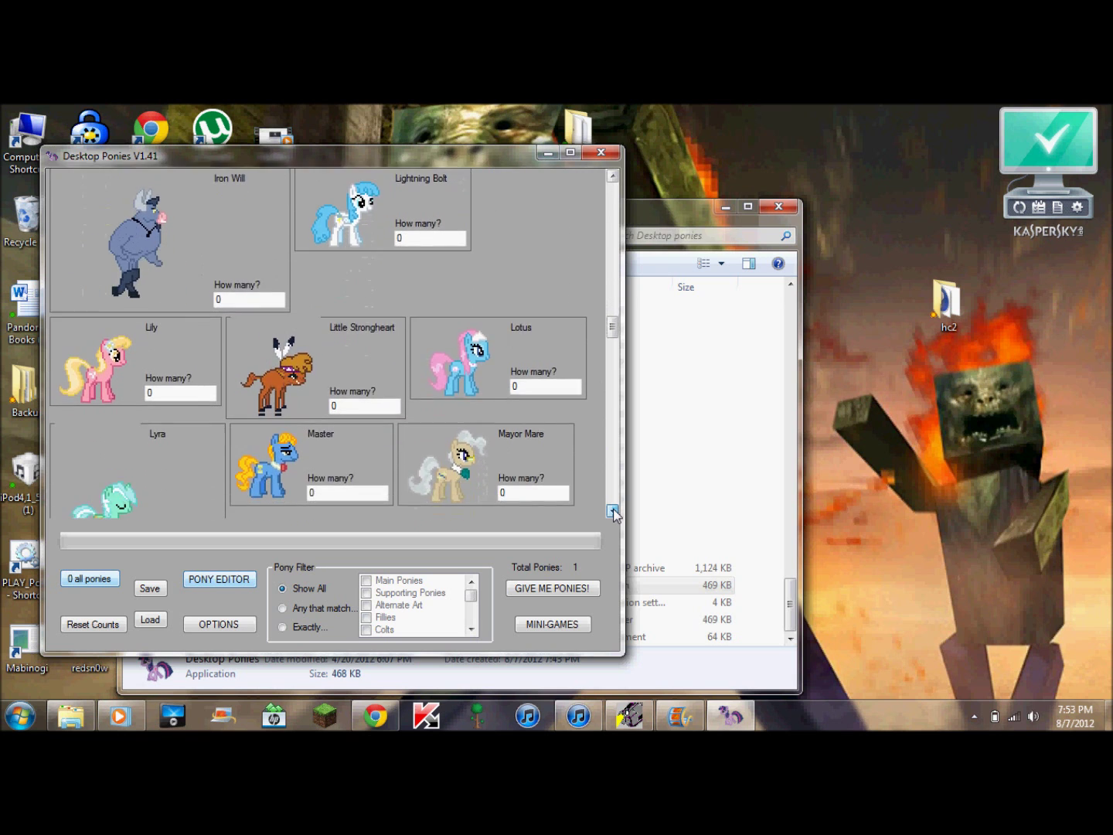
{"action": "left_click", "coordinate": [351, 492]}
{"action": "key", "text": "BackSpace"}
{"action": "type", "text": "1"}
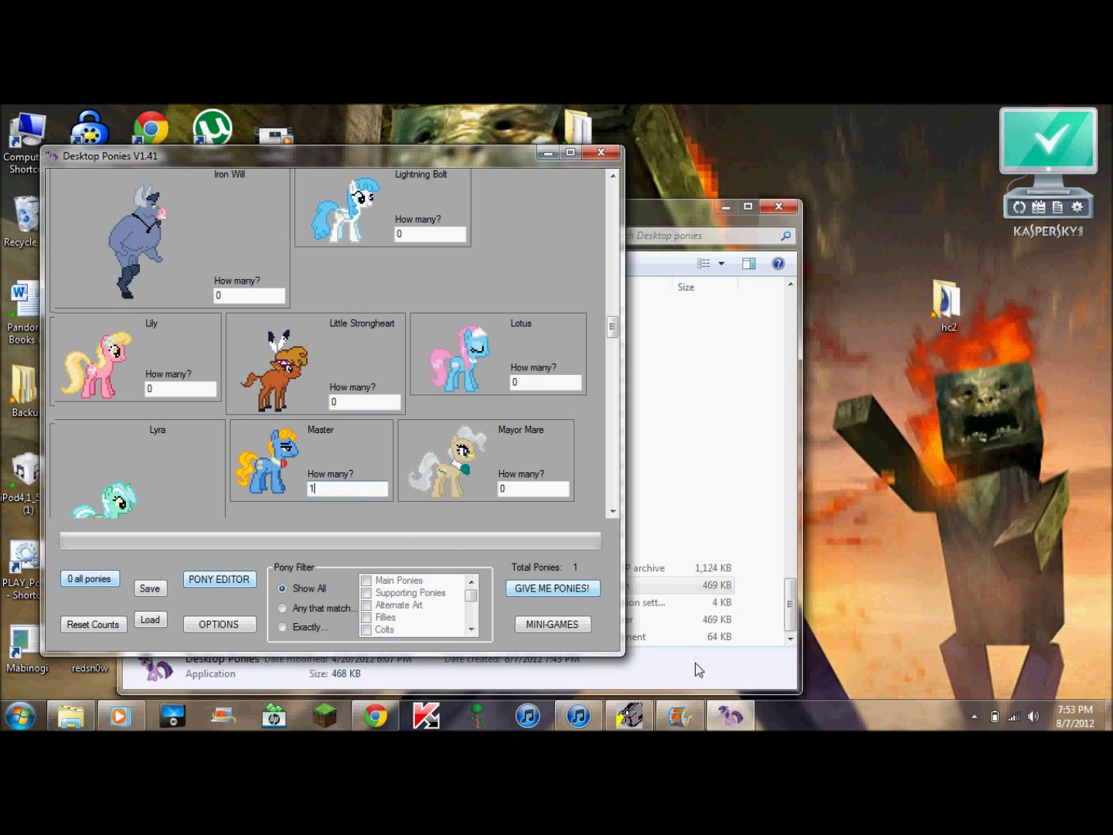
Step: Release the selected ponies onto the desktop and close the Desktop ponies folder window
{"action": "left_click", "coordinate": [575, 593]}
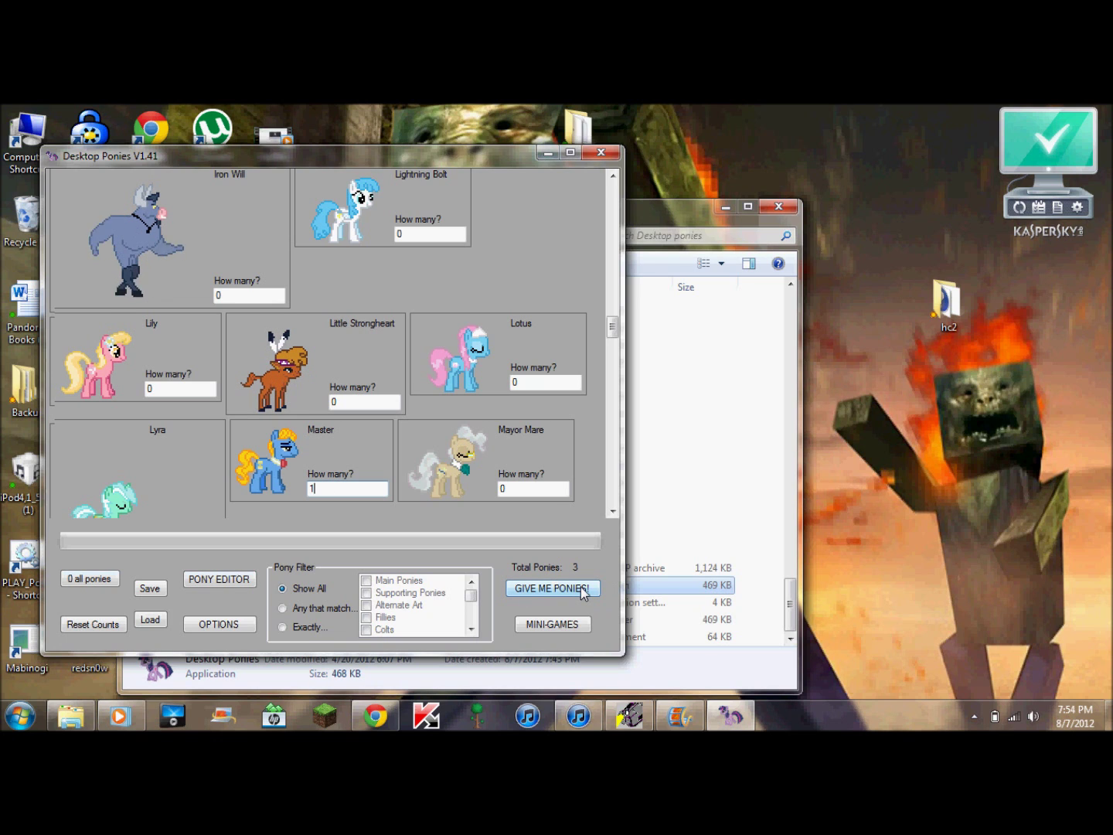
{"action": "left_click", "coordinate": [582, 590]}
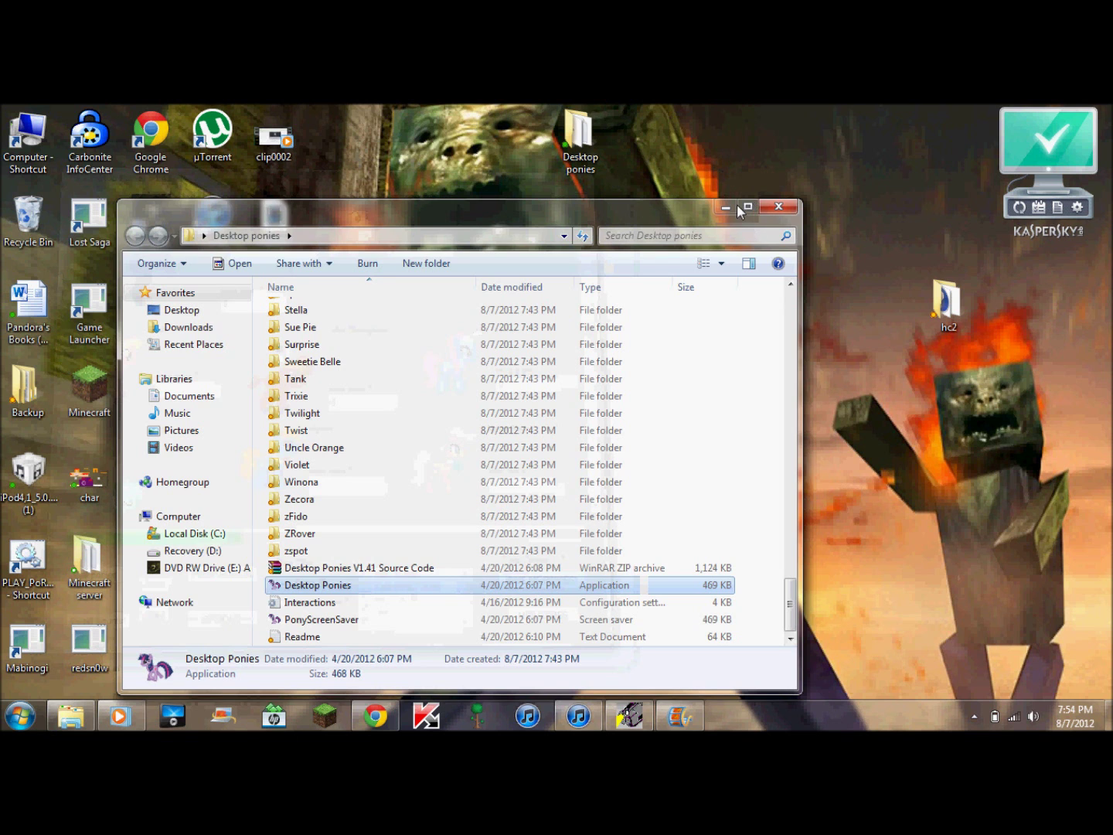
{"action": "left_click", "coordinate": [769, 207]}
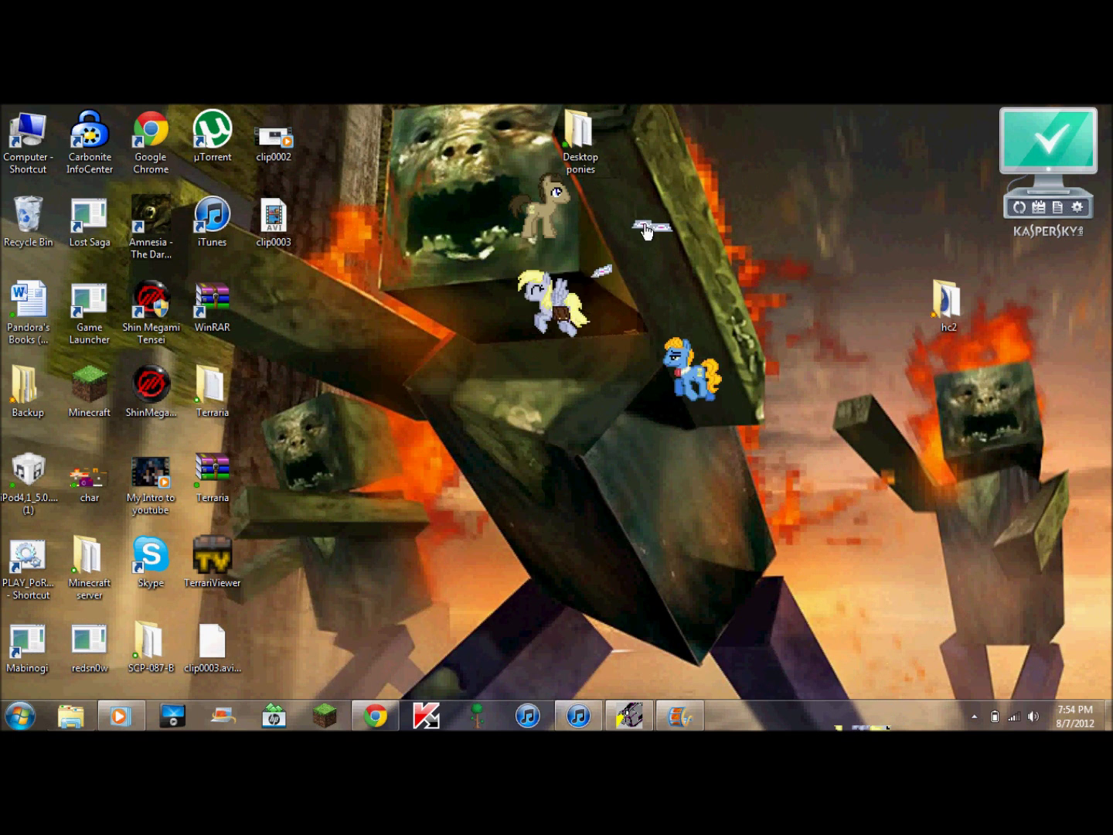
Step: Add the Trixie's Stage structure from Master's pony options and move it to the middle of the desktop
{"action": "right_click", "coordinate": [467, 423]}
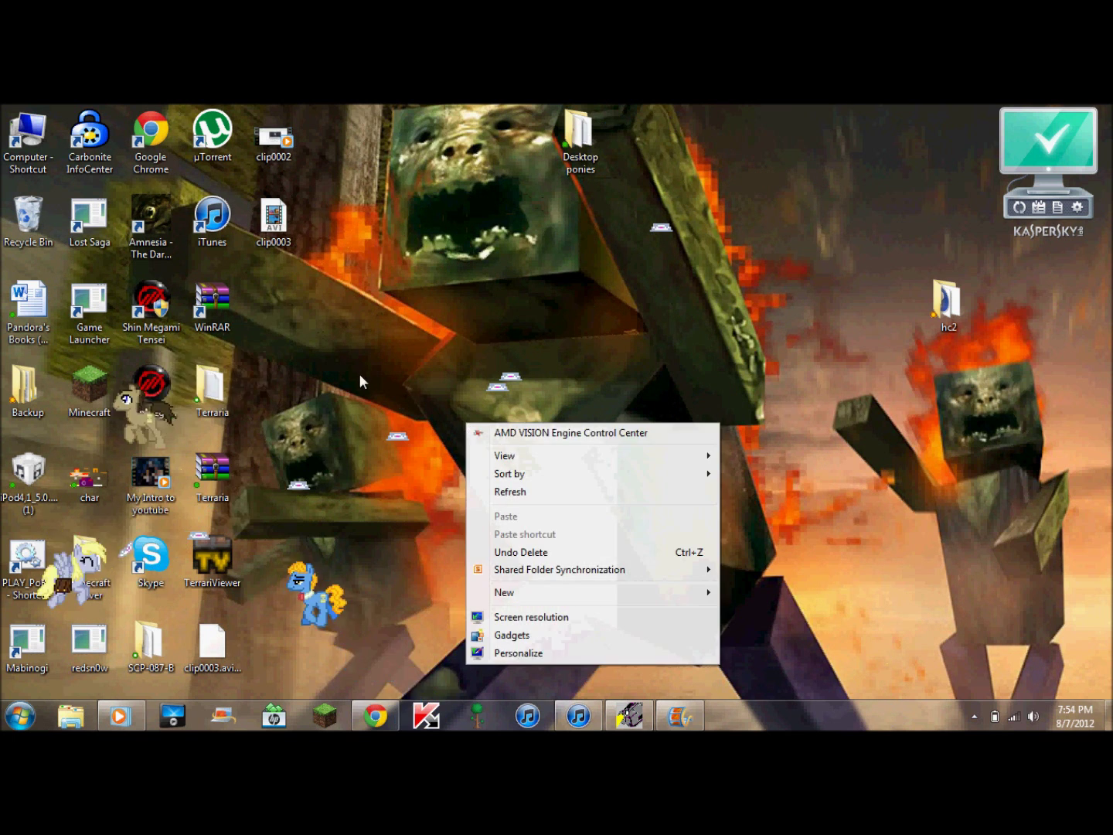
{"action": "right_click", "coordinate": [188, 446]}
{"action": "mouse_move", "coordinate": [300, 496]}
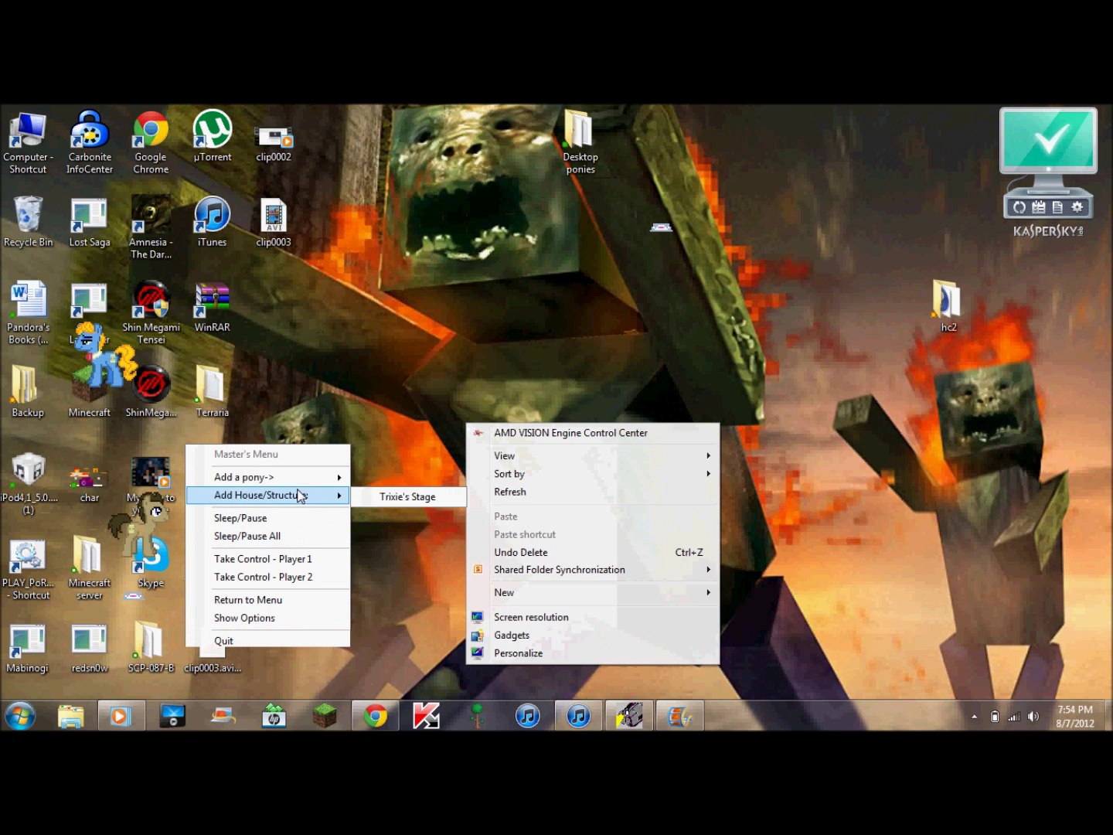
{"action": "left_click", "coordinate": [407, 496]}
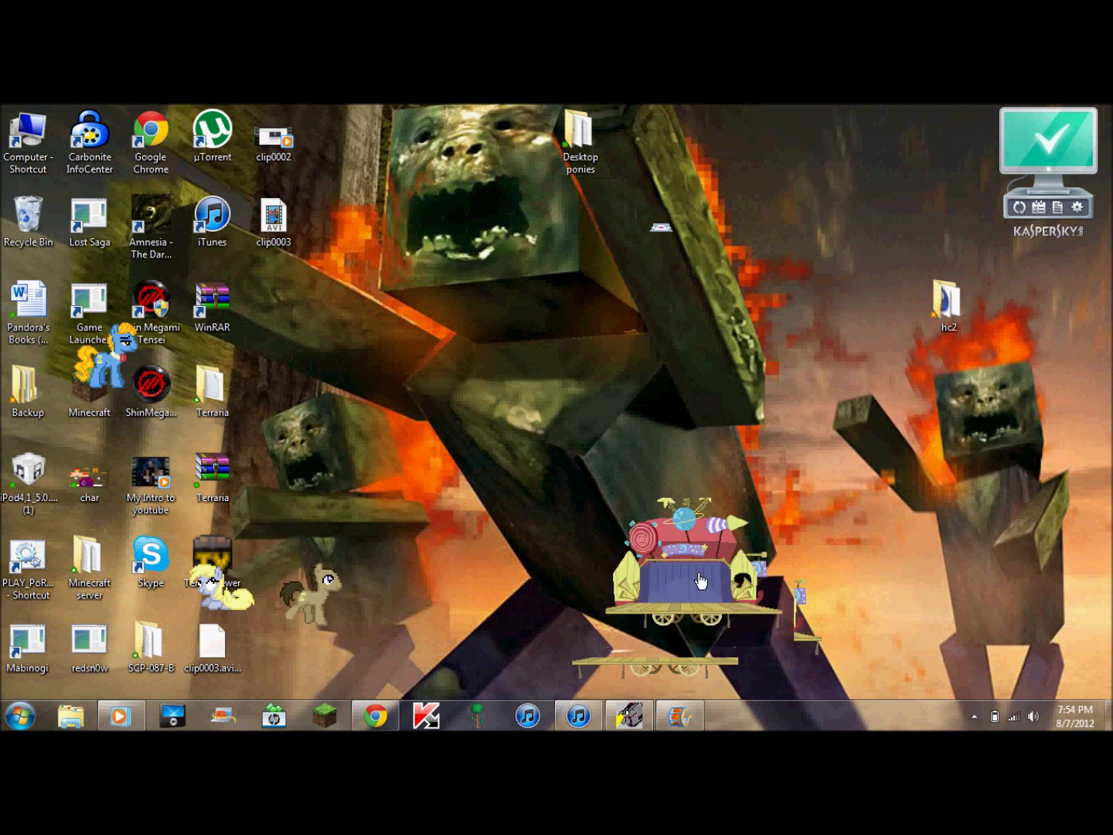
{"action": "left_click_drag", "start_coordinate": [700, 580], "coordinate": [611, 472]}
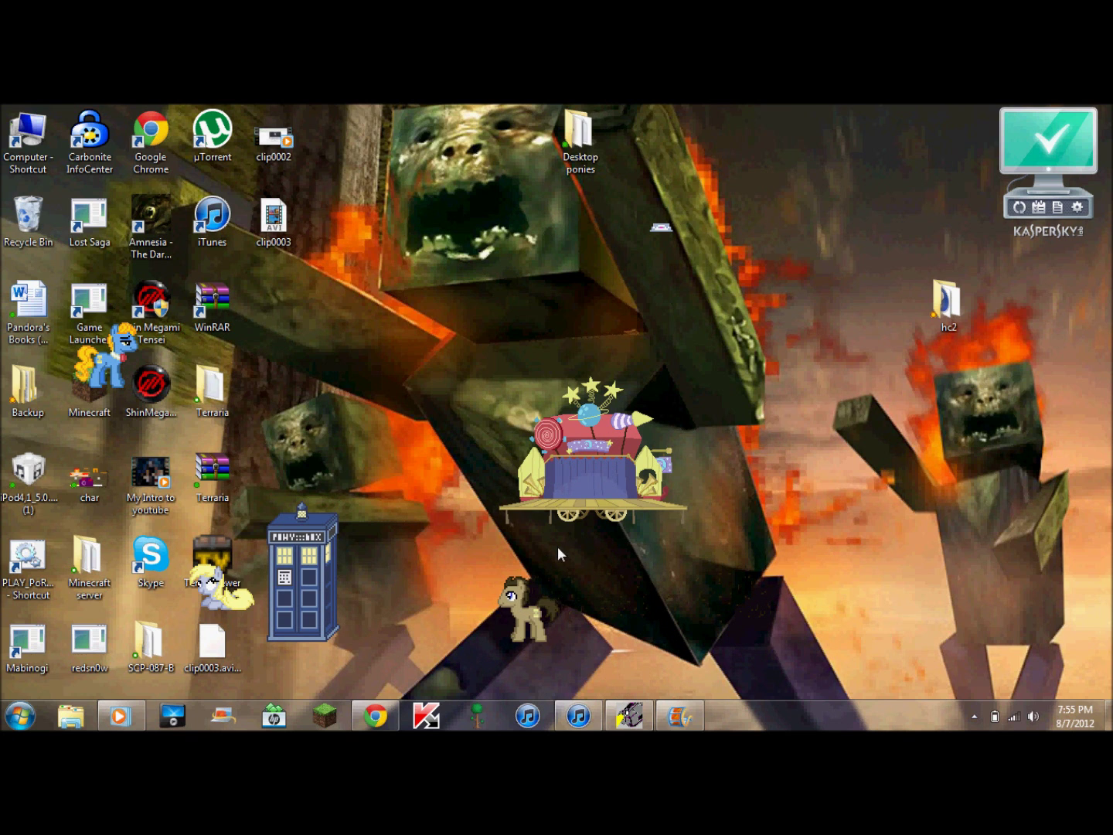
Step: Quit all running ponies through Doctor Whoof's options
{"action": "right_click", "coordinate": [531, 609]}
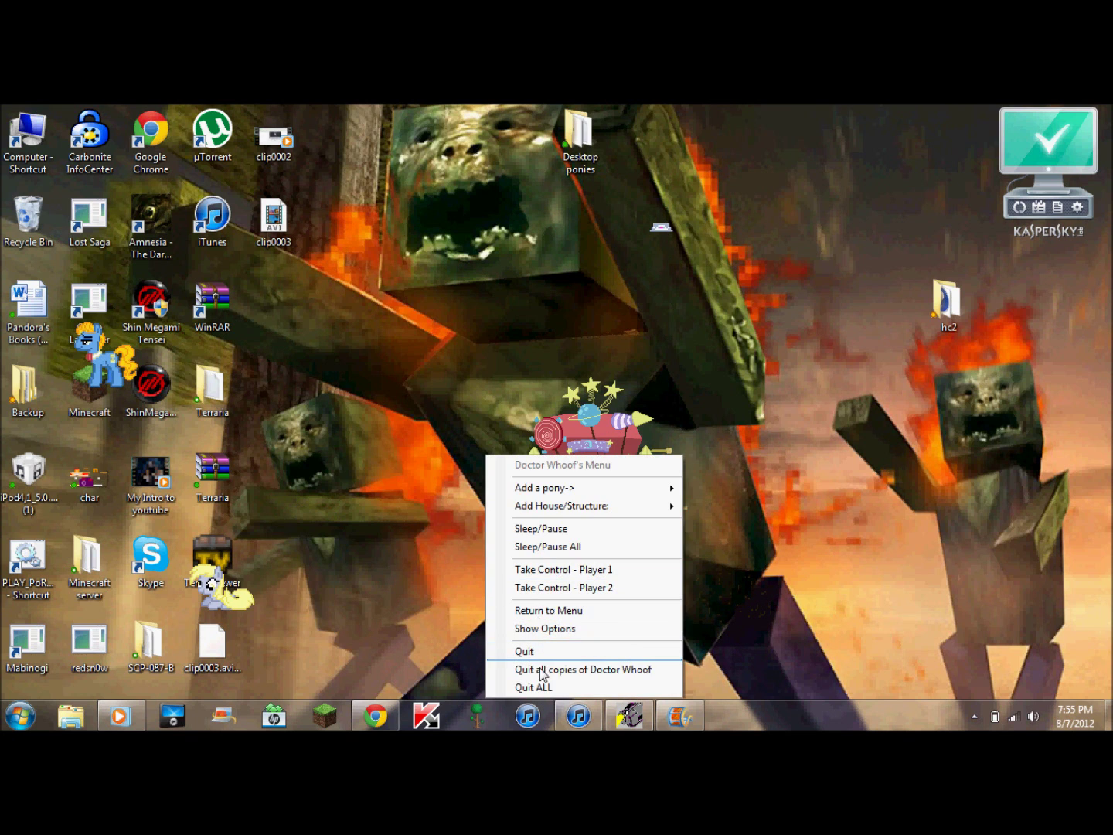
{"action": "left_click", "coordinate": [541, 686]}
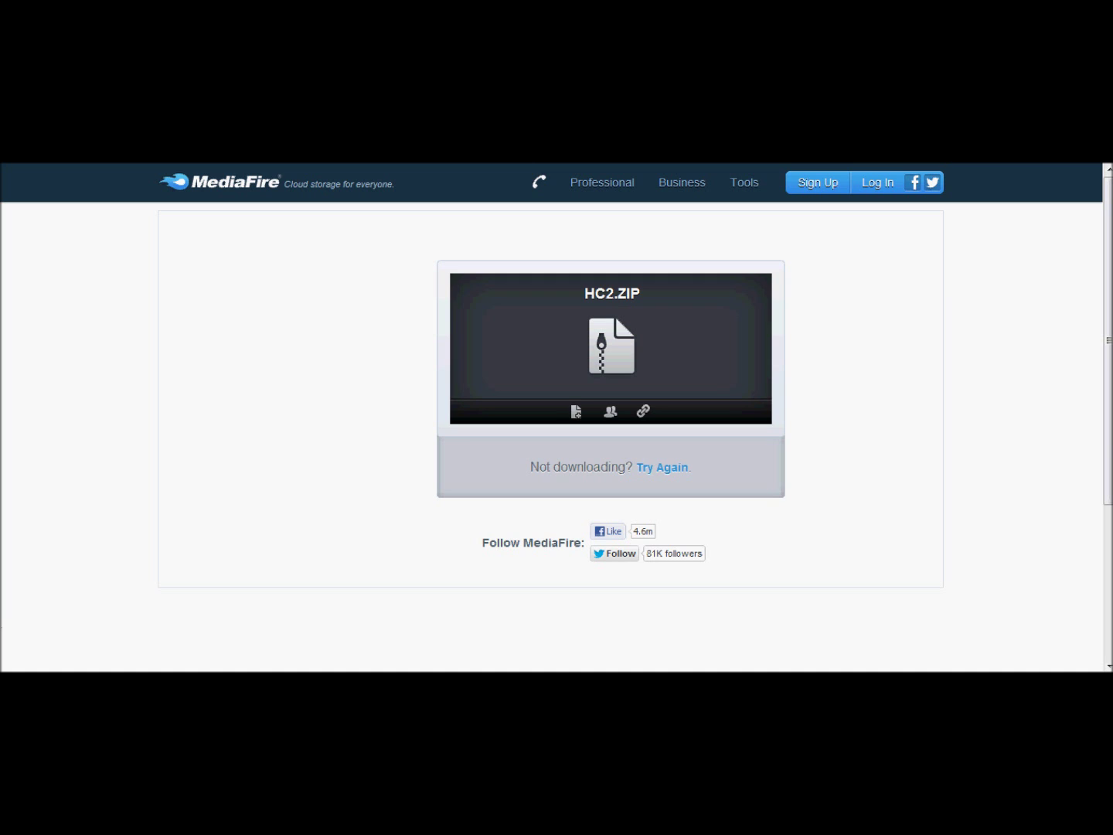
{"action": "type", "text": "www"}
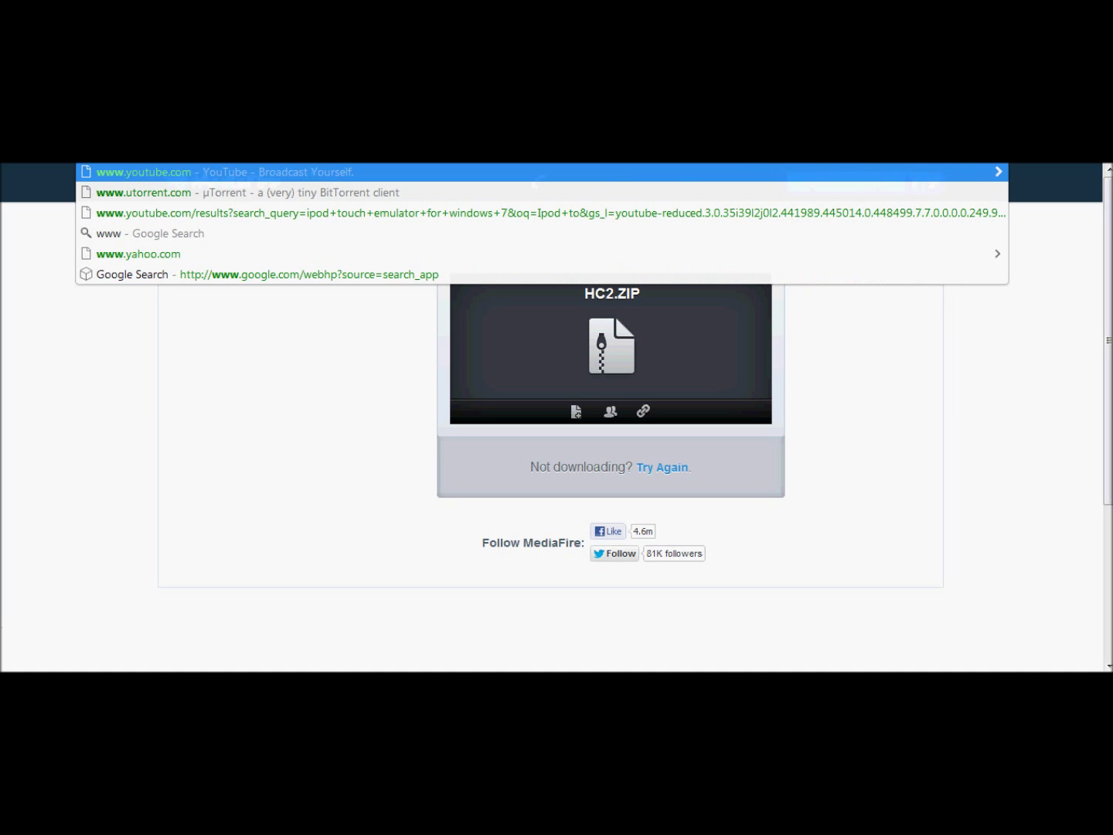
{"action": "type", "text": ".googlee"}
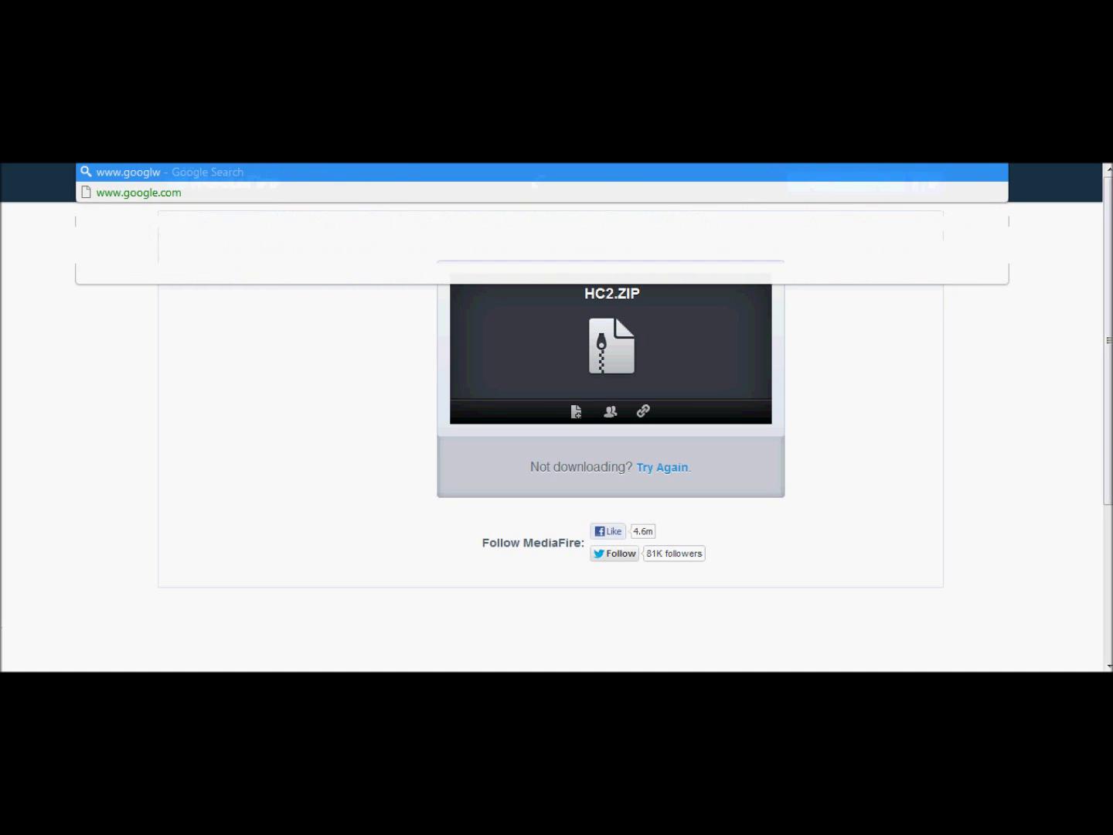
{"action": "key", "text": "BackSpace"}
{"action": "type", "text": ".com"}
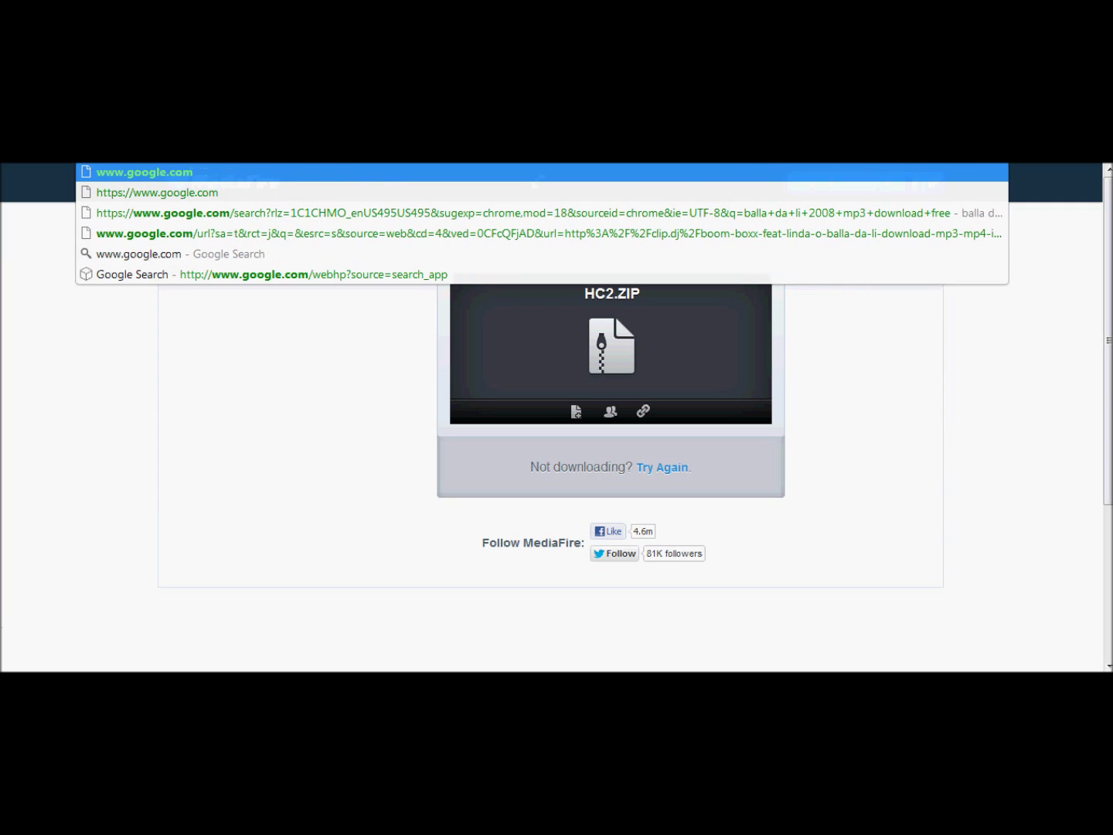
{"action": "key", "text": "Return"}
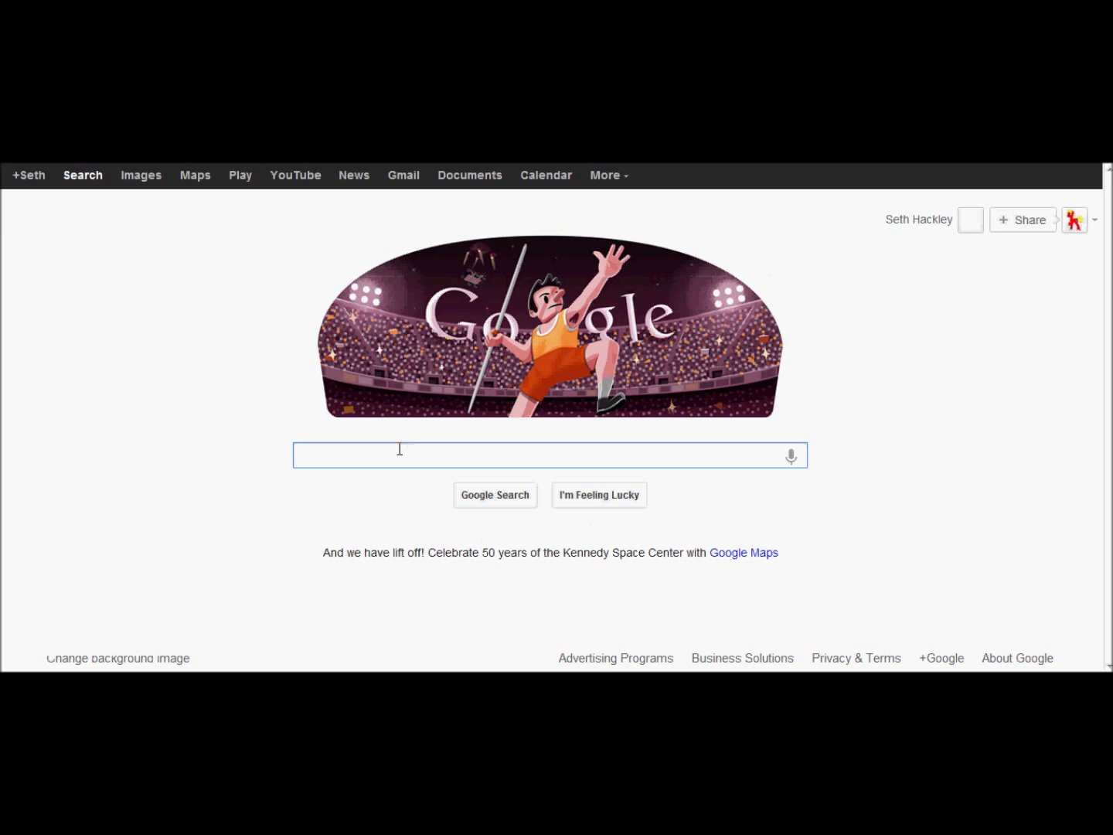
Step: Search Google for desktop ponies and open the DesktopPonies.com website
{"action": "type", "text": "Desk"}
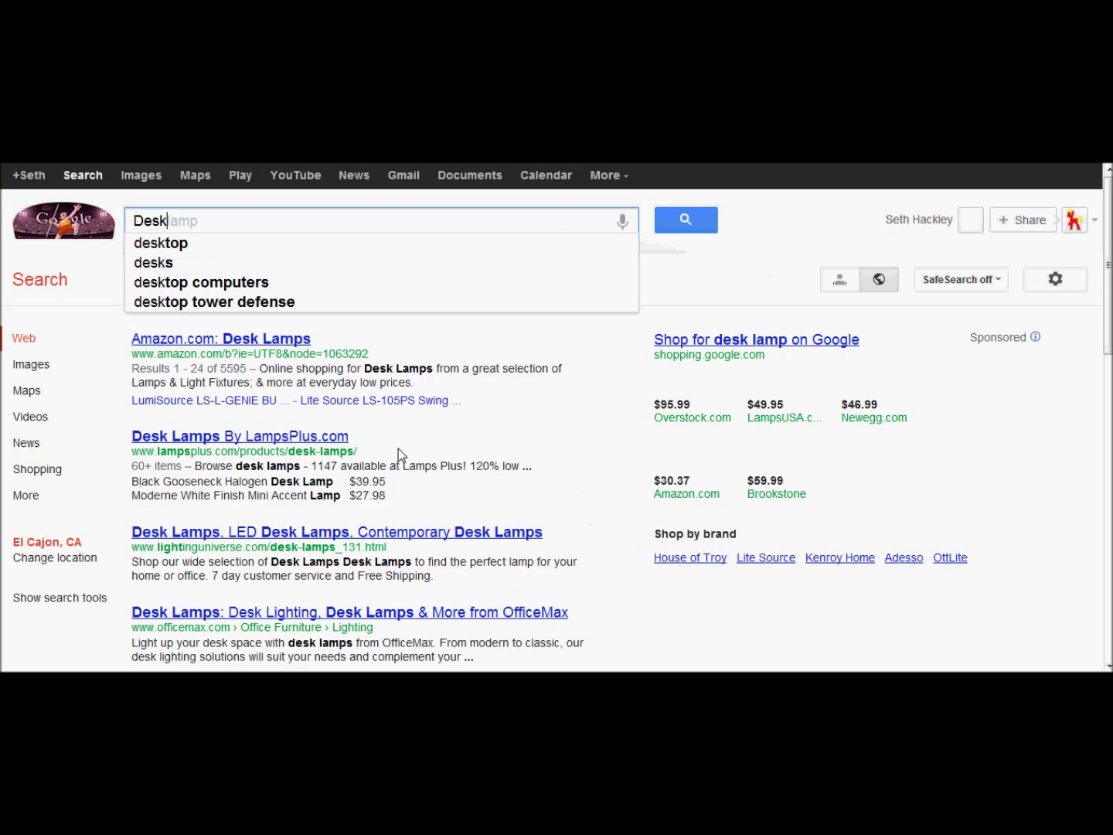
{"action": "type", "text": "top p"}
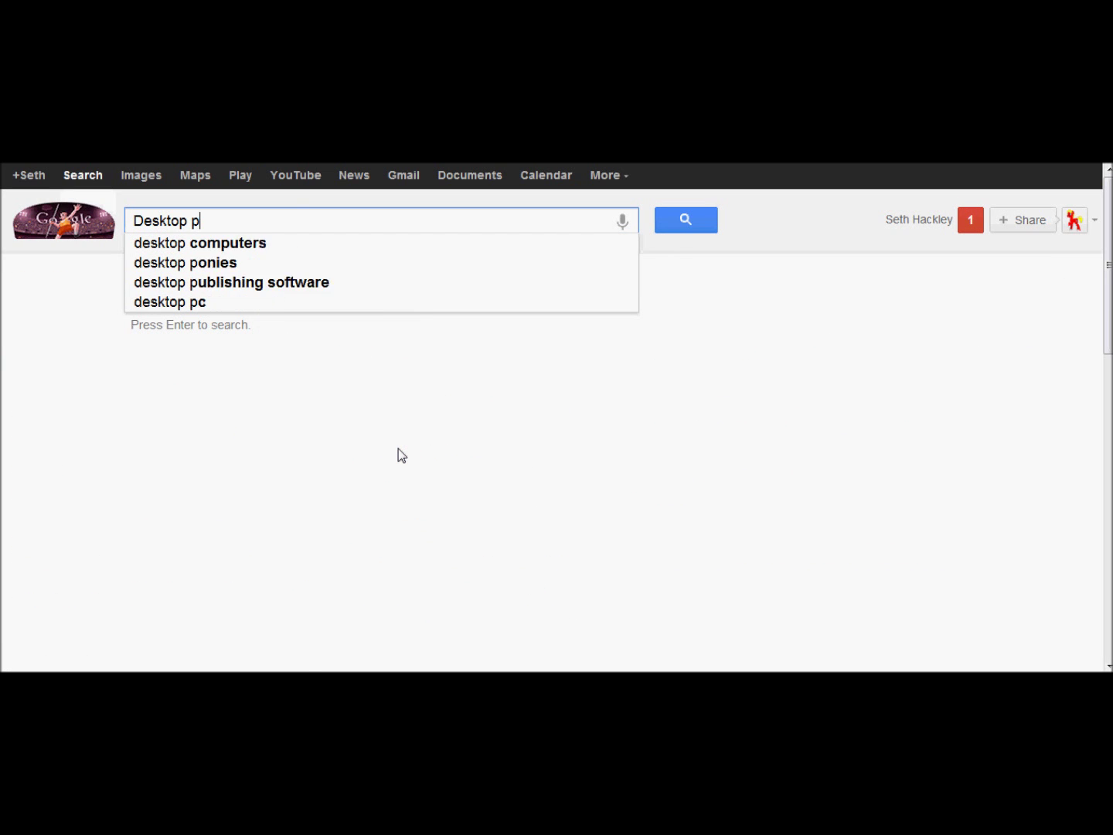
{"action": "type", "text": "om"}
{"action": "key", "text": "BackSpace"}
{"action": "key", "text": "Down"}
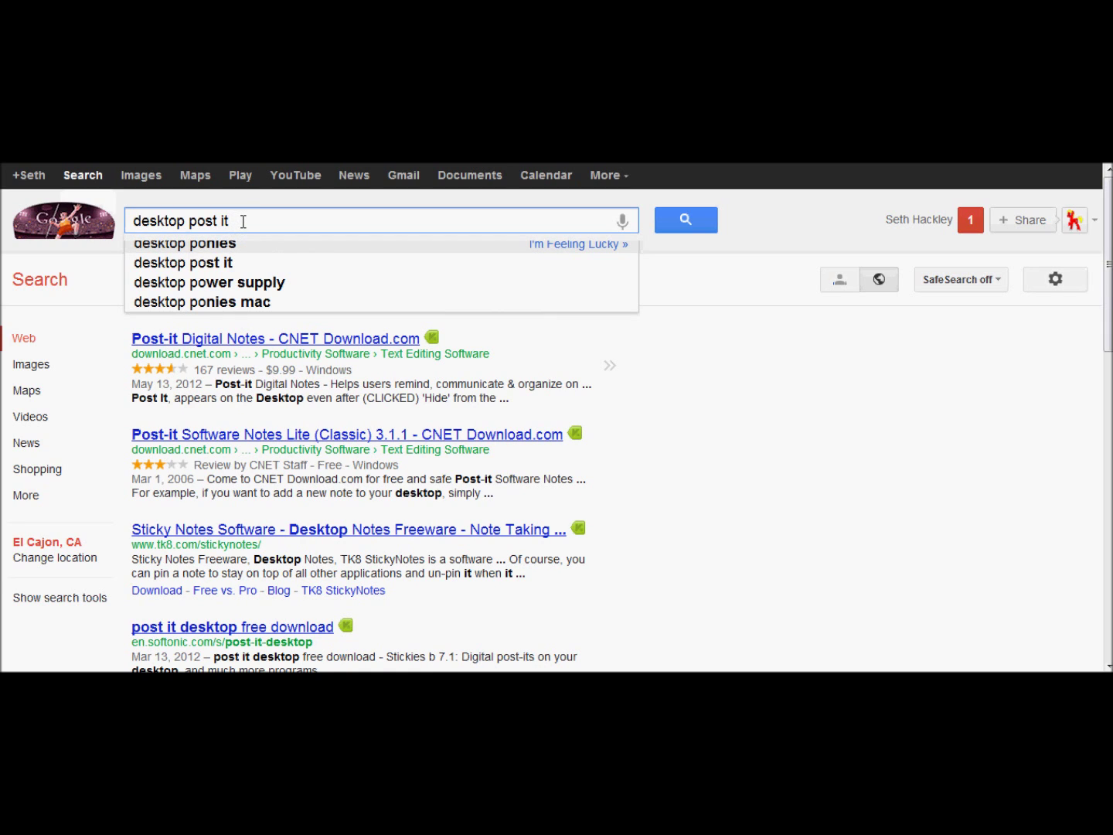
{"action": "key", "text": "BackSpace"}
{"action": "key", "text": "BackSpace"}
{"action": "key", "text": "BackSpace"}
{"action": "key", "text": "BackSpace"}
{"action": "key", "text": "BackSpace"}
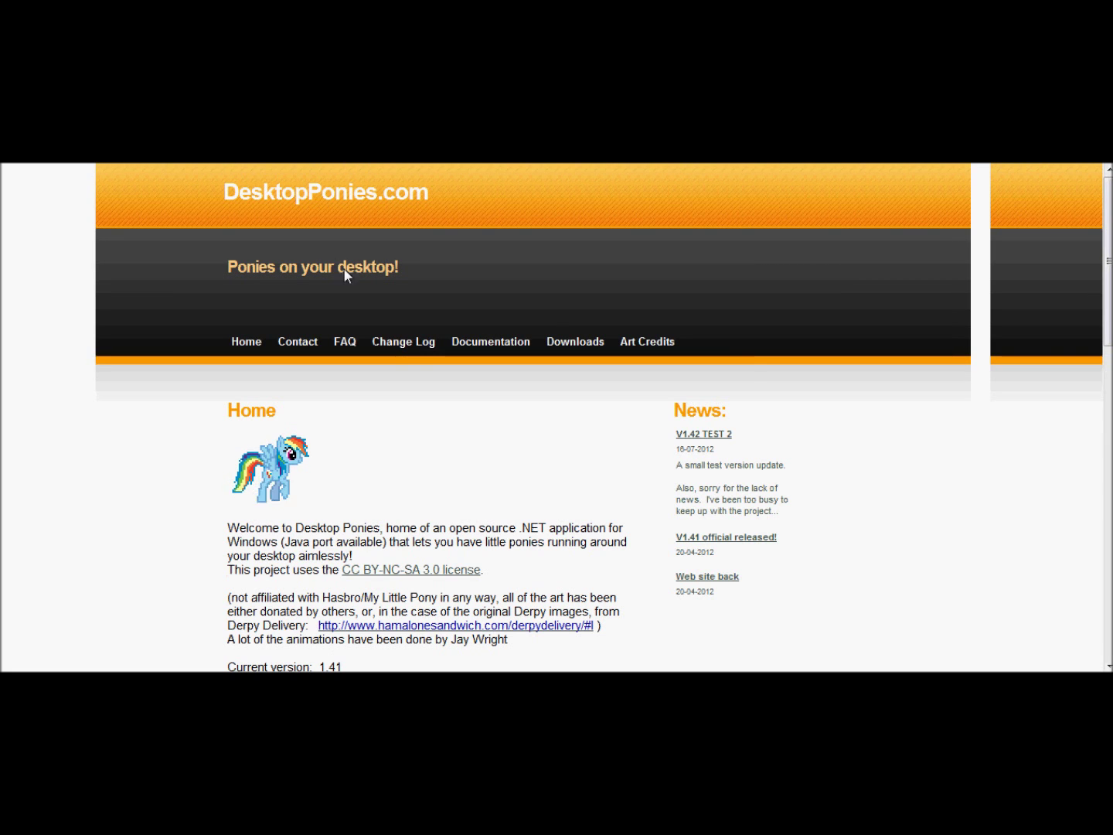
Step: Open the site's Downloads page and download Desktop Ponies V1.41.zip through the MediaFire link
{"action": "scroll", "coordinate": [1094, 345], "scroll_direction": "down", "scroll_amount": 3}
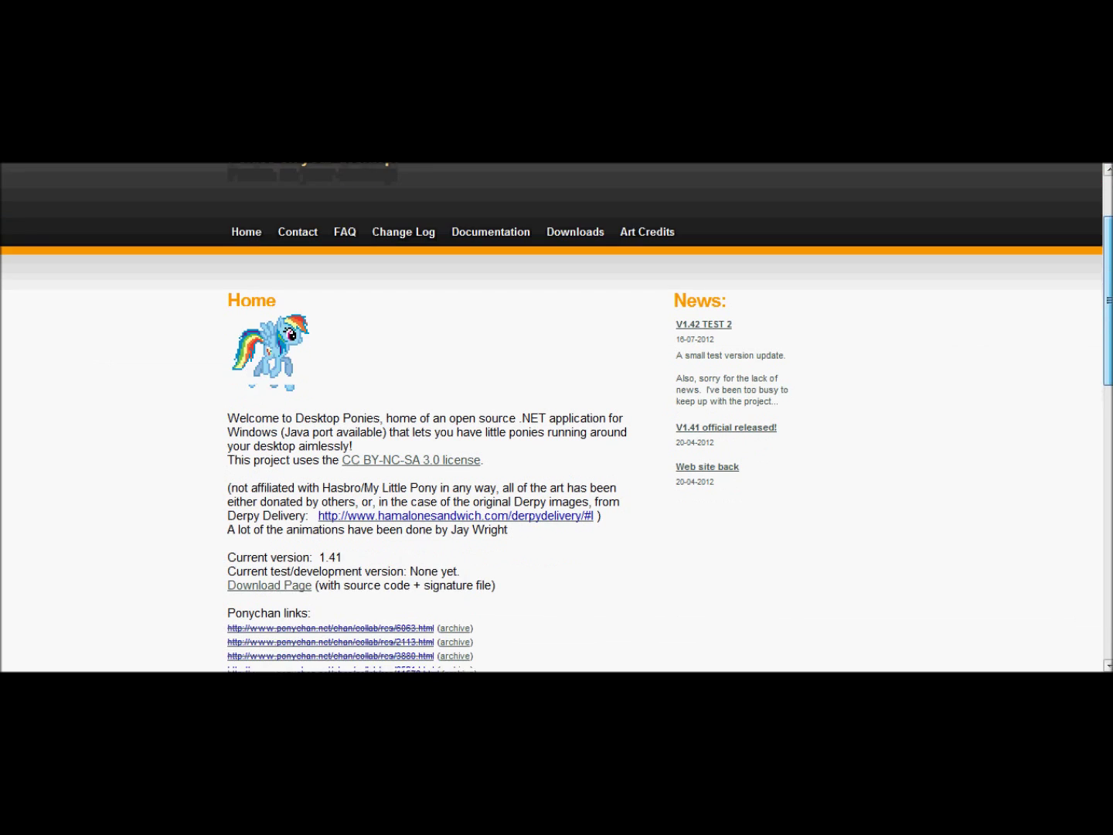
{"action": "left_click", "coordinate": [588, 203]}
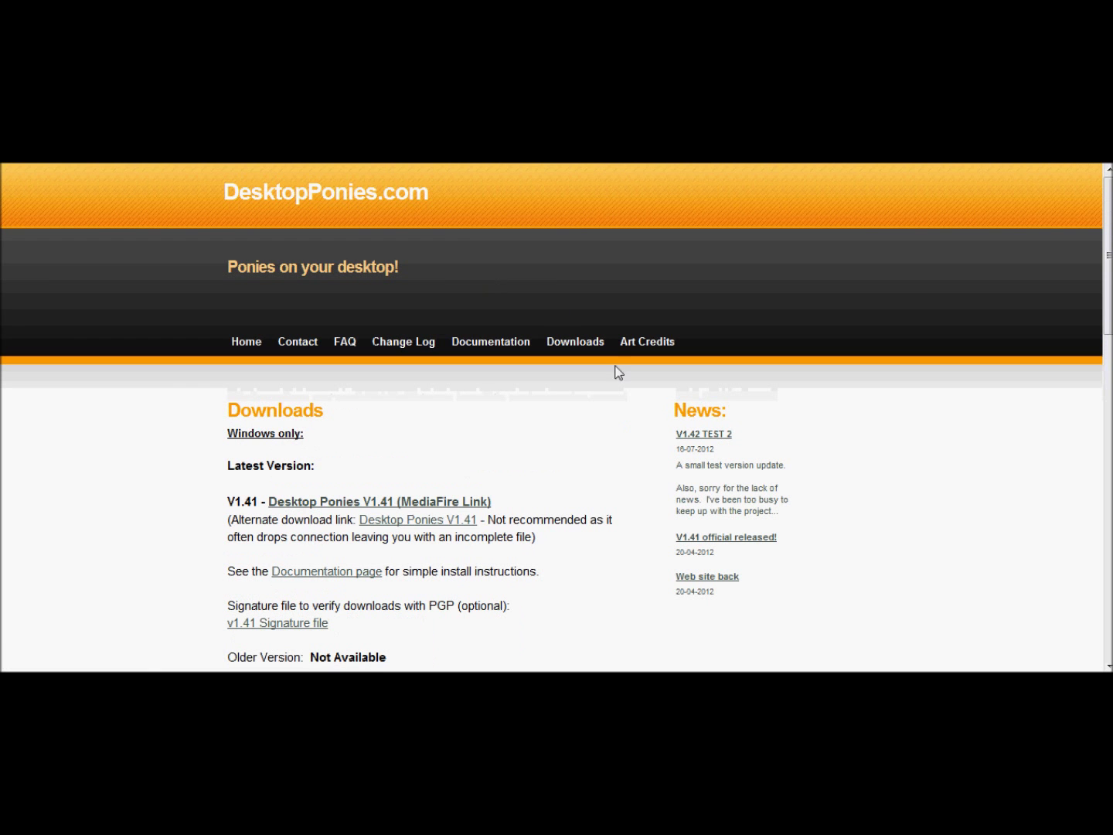
{"action": "left_click", "coordinate": [330, 506]}
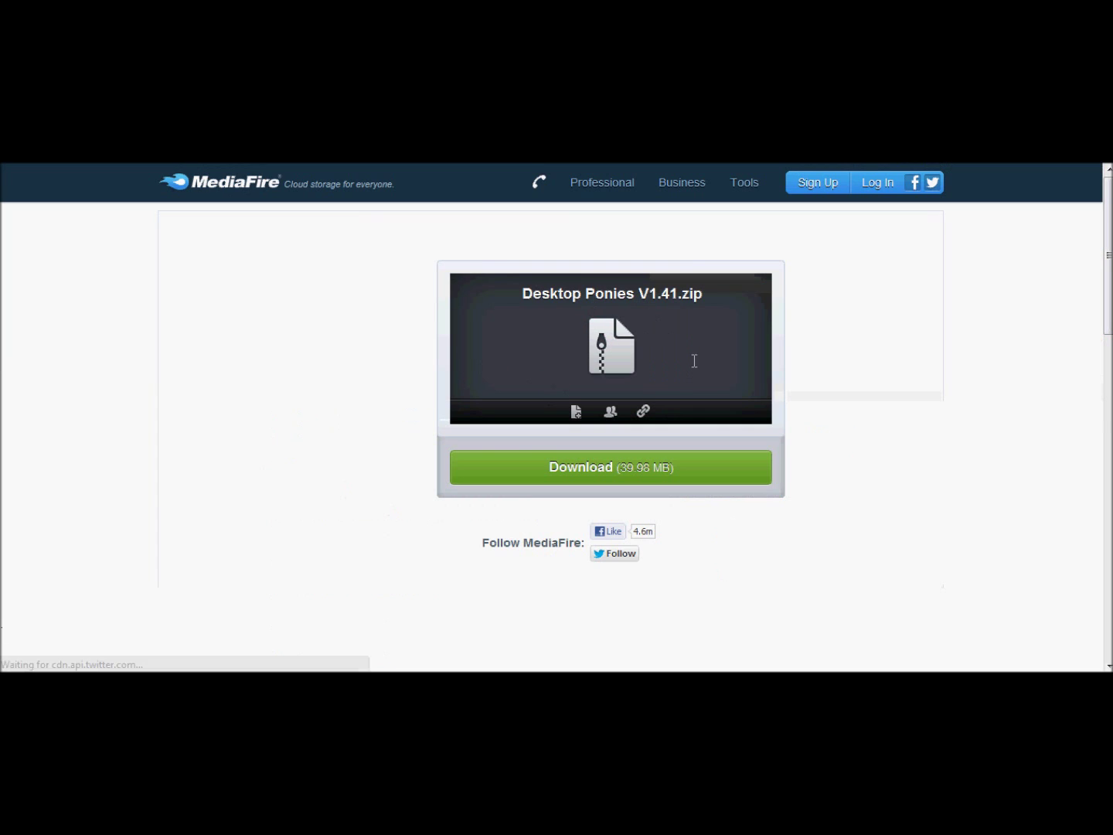
{"action": "left_click", "coordinate": [508, 464]}
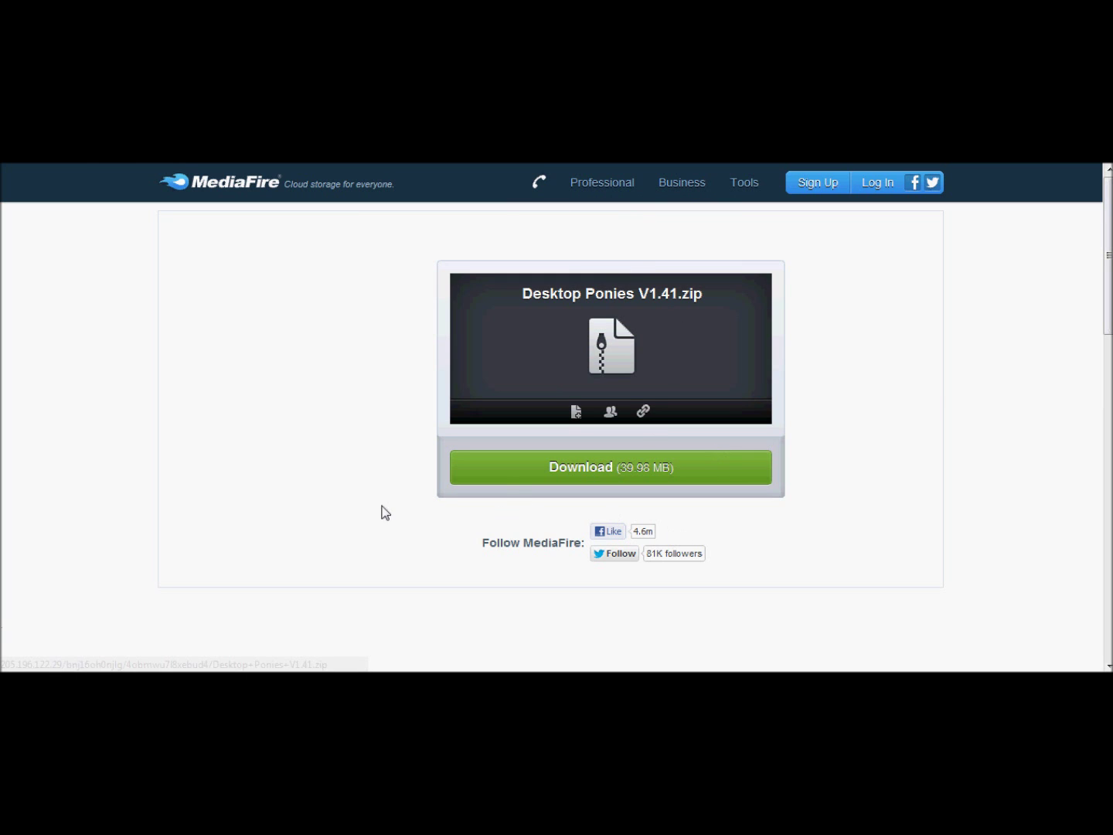
{"action": "left_click", "coordinate": [648, 471]}
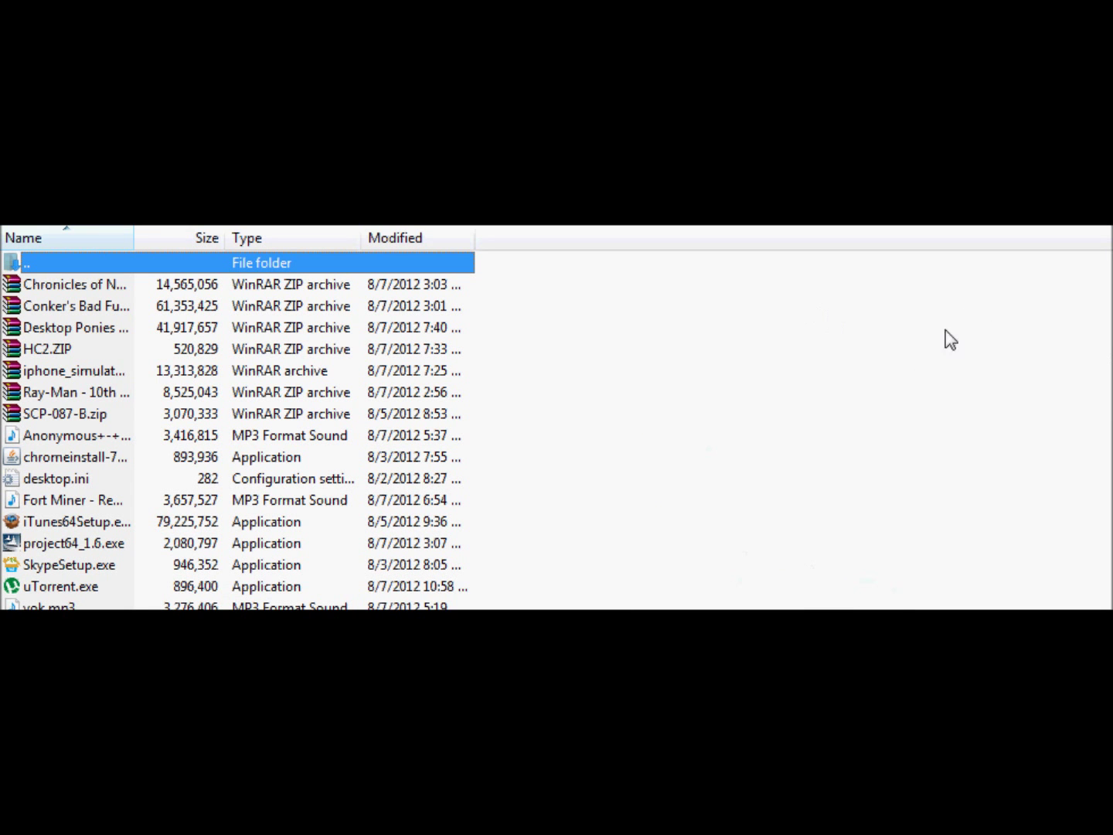
Step: Browse the archive manager's folders through Documents and the user folder, and open the Downloads folder again
{"action": "scroll", "coordinate": [239, 430], "scroll_direction": "down", "scroll_amount": 1}
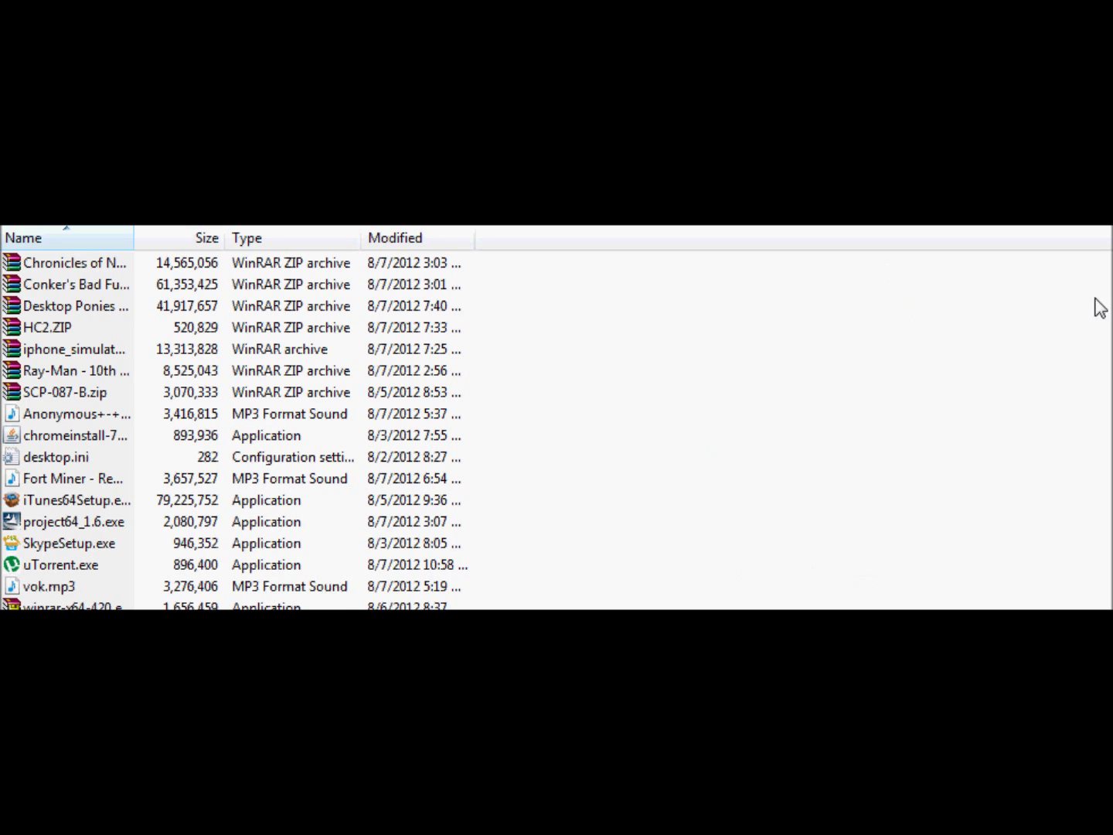
{"action": "scroll", "coordinate": [1096, 310], "scroll_direction": "up", "scroll_amount": 1}
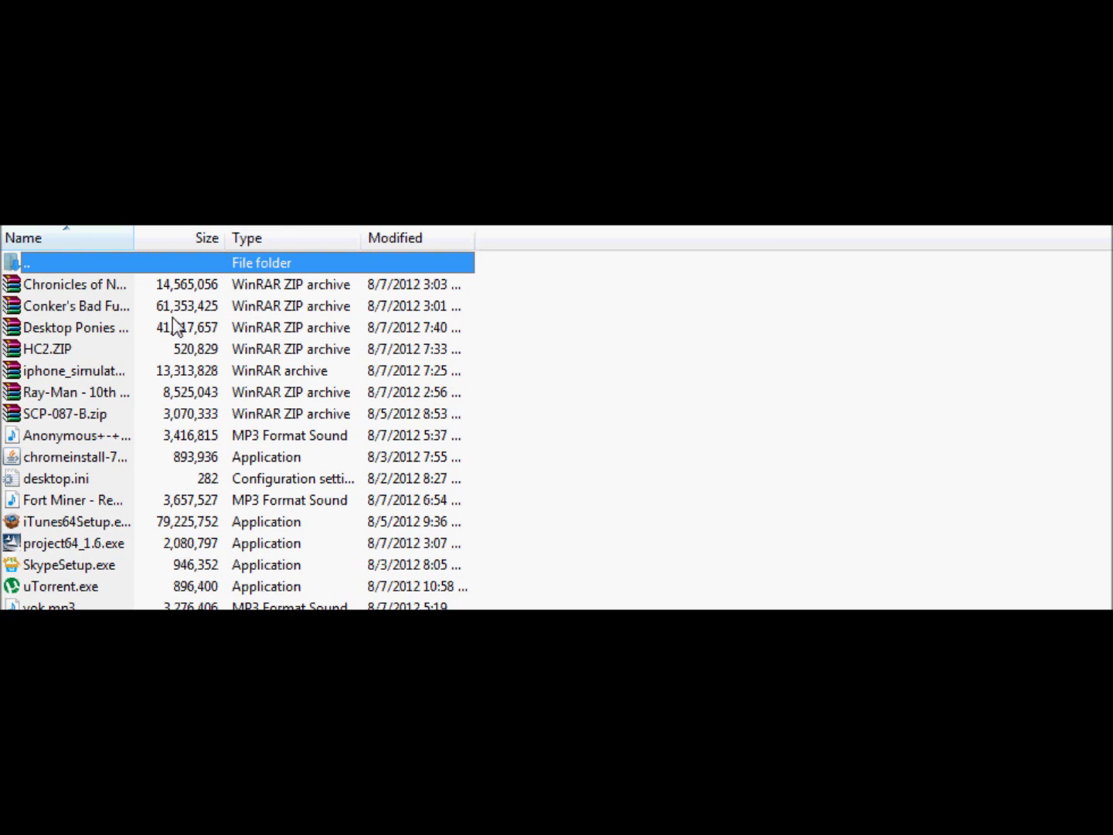
{"action": "double_click", "coordinate": [81, 262]}
{"action": "double_click", "coordinate": [105, 392]}
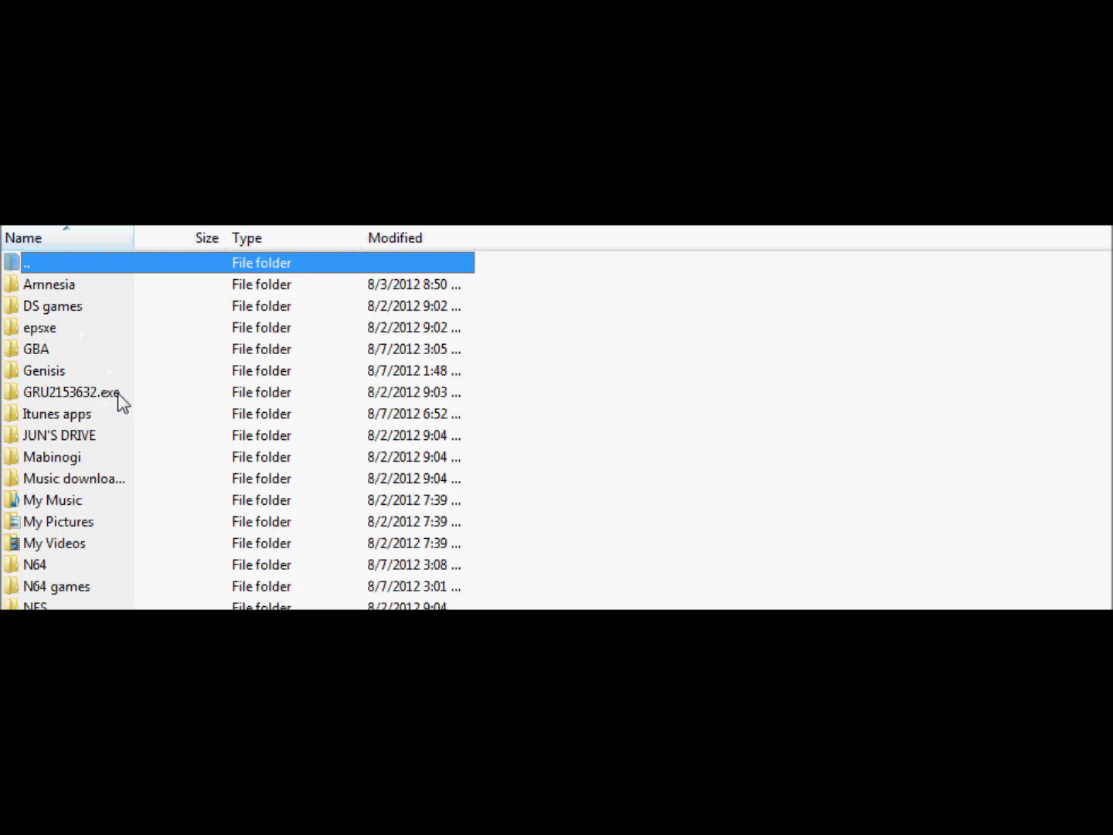
{"action": "double_click", "coordinate": [107, 265]}
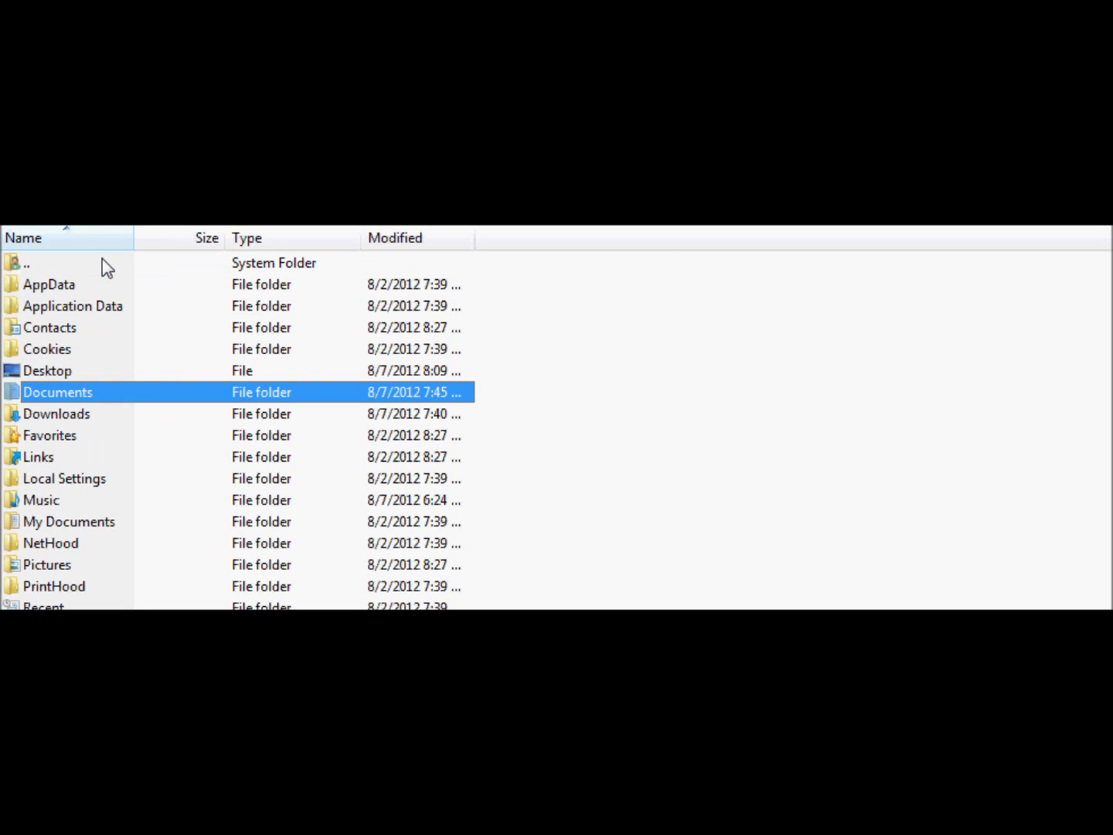
{"action": "left_click", "coordinate": [73, 437]}
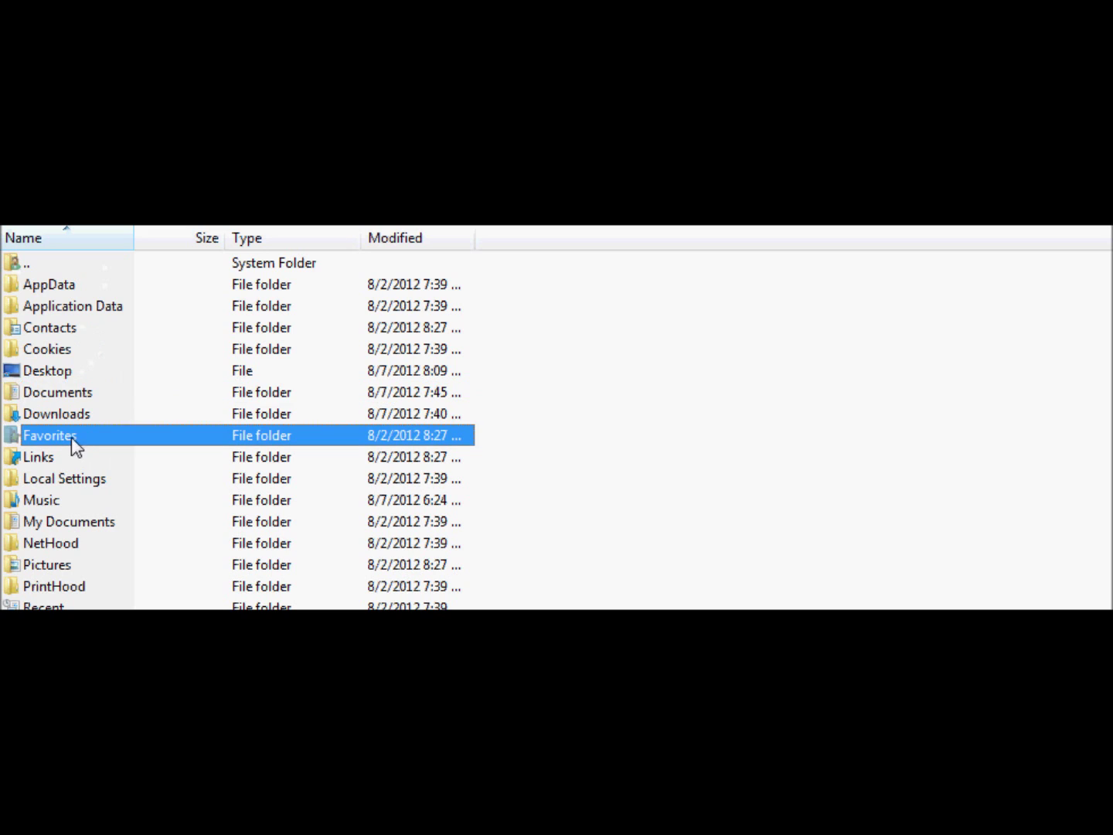
{"action": "double_click", "coordinate": [75, 421]}
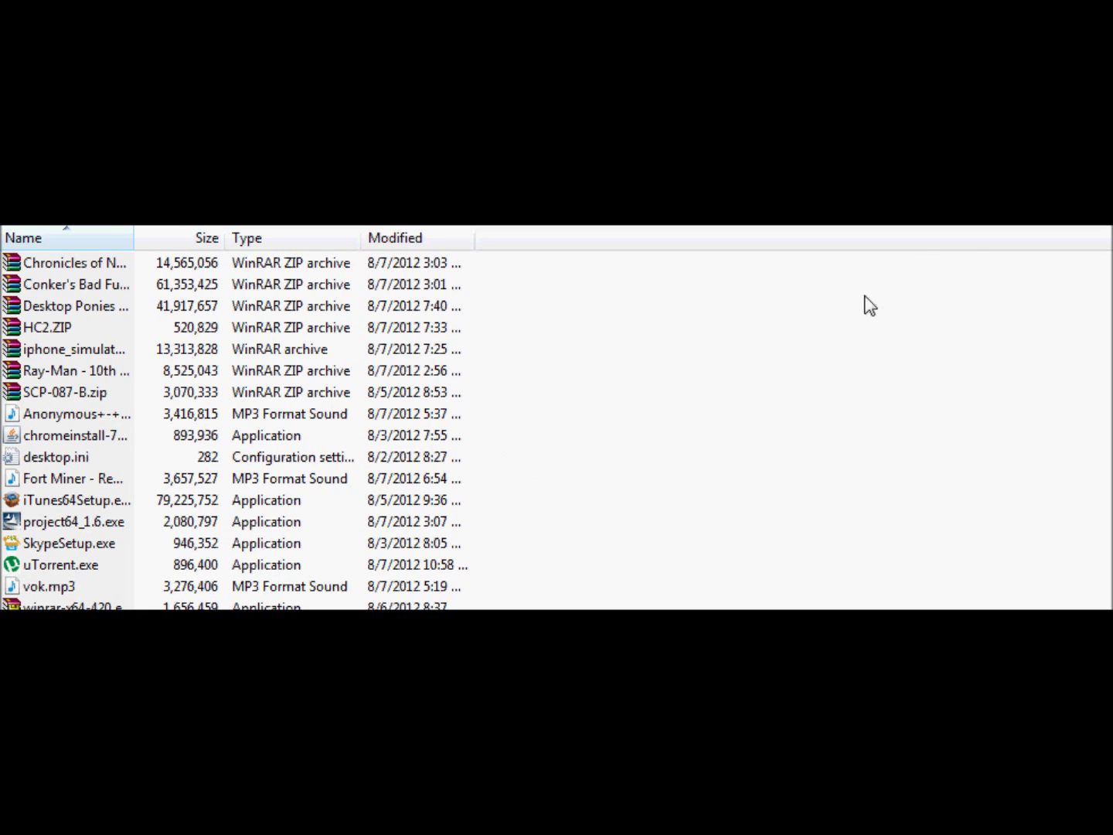
Step: Open the HC2.ZIP archive and its hc2 folder, and look through the files inside
{"action": "double_click", "coordinate": [293, 325]}
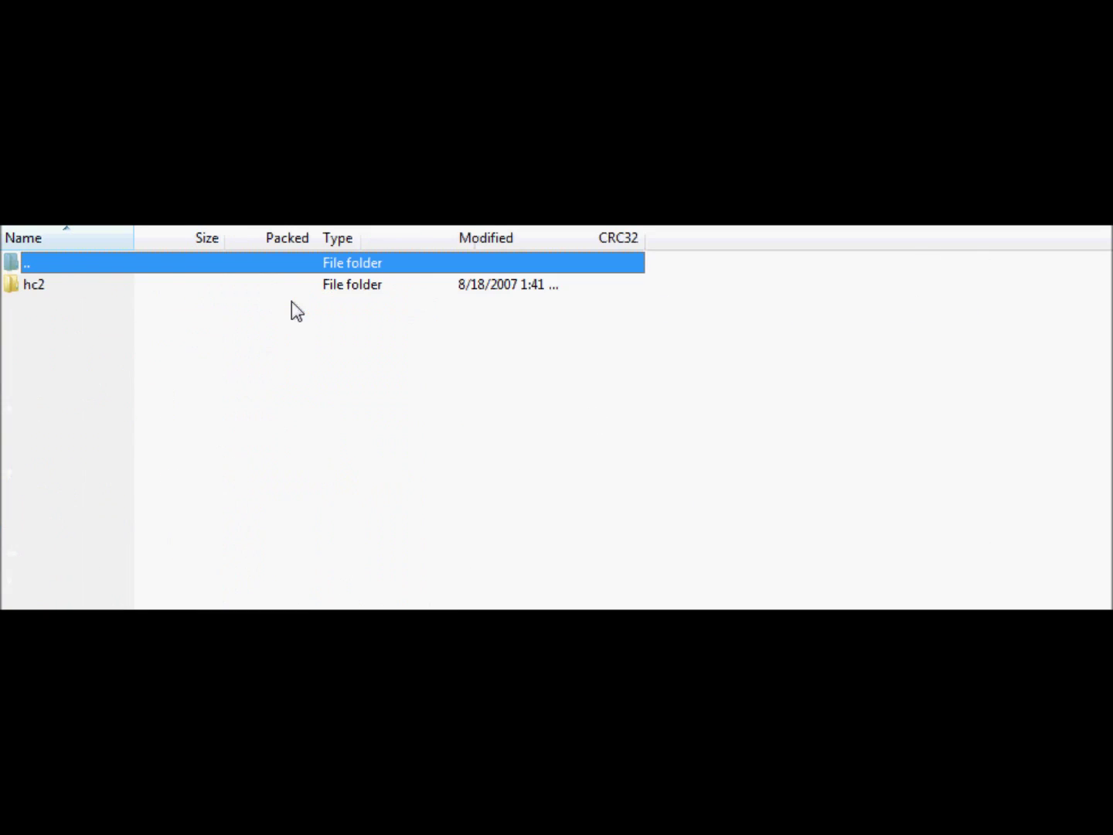
{"action": "double_click", "coordinate": [190, 293]}
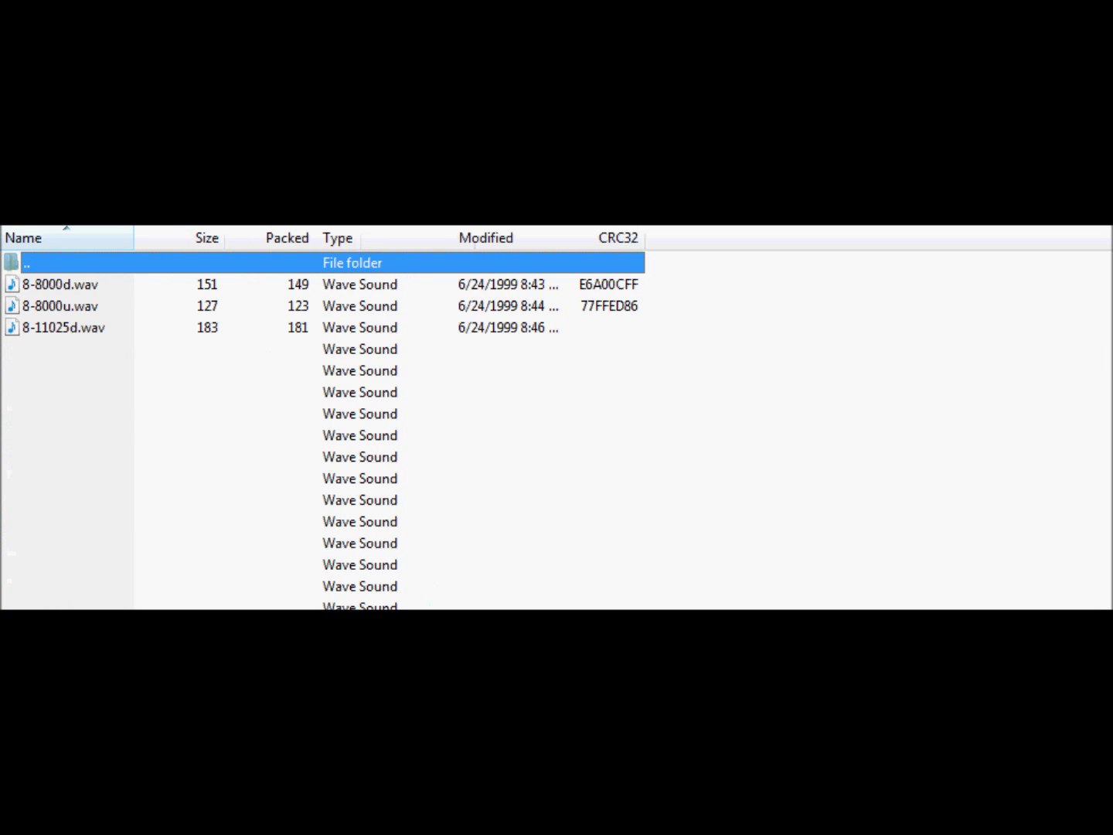
{"action": "key", "text": "Return"}
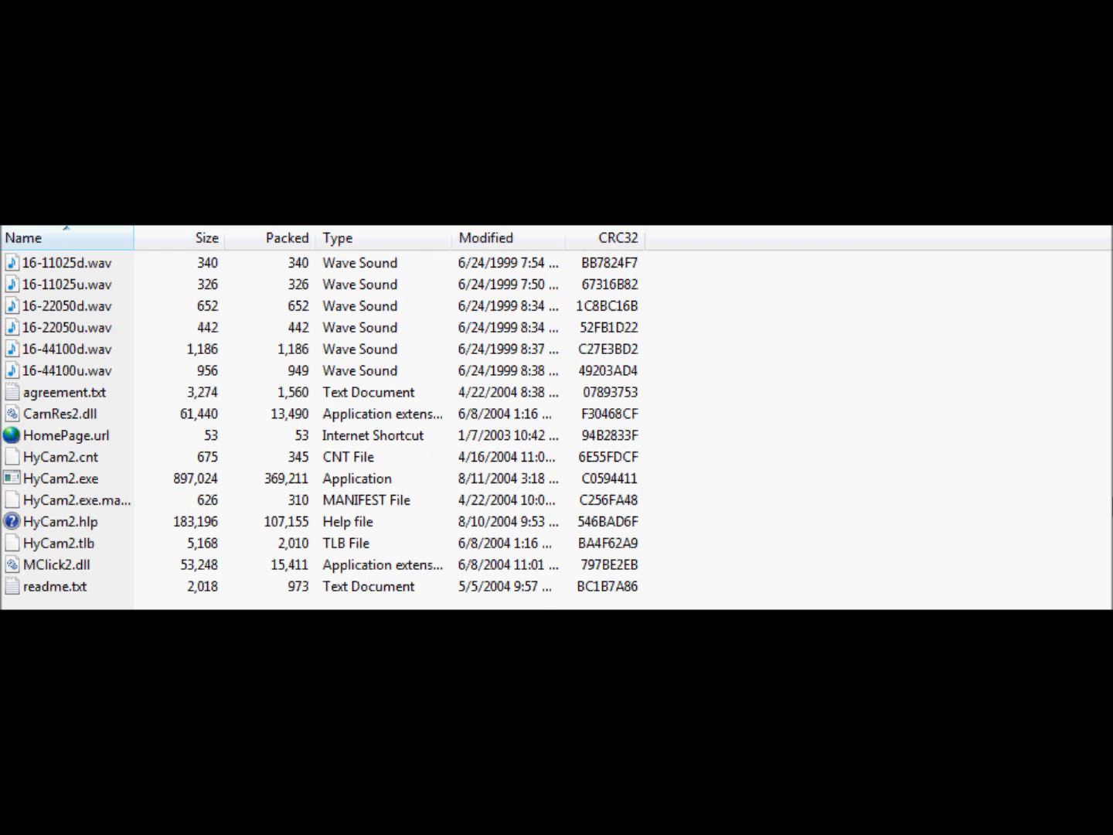
{"action": "scroll", "coordinate": [321, 432], "scroll_direction": "up", "scroll_amount": 6}
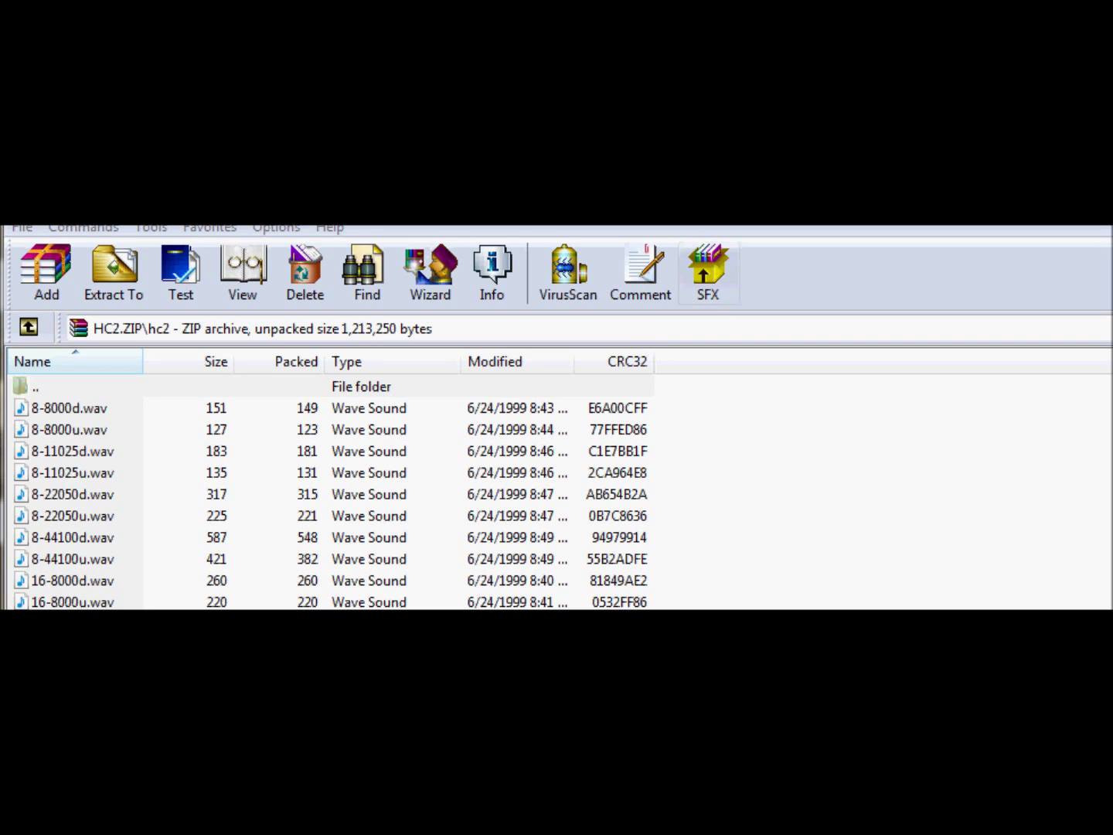
{"action": "left_click", "coordinate": [232, 387]}
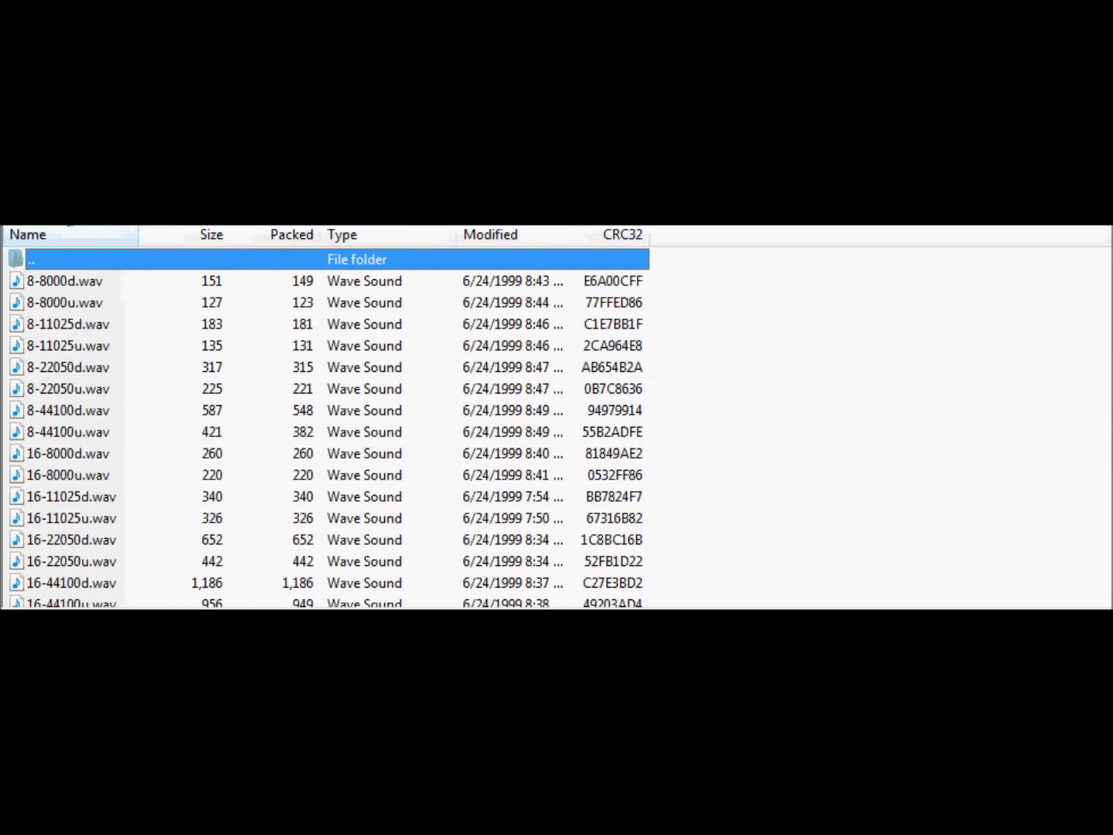
{"action": "scroll", "coordinate": [324, 418], "scroll_direction": "down", "scroll_amount": 4}
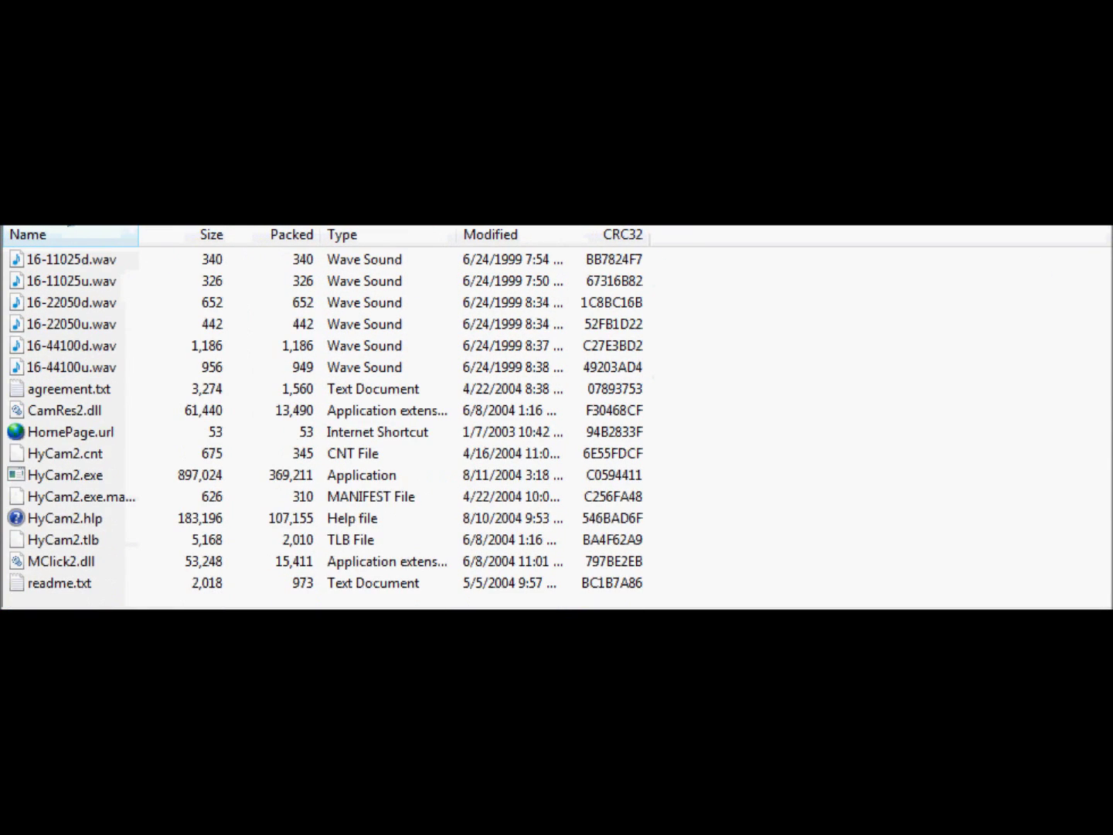
{"action": "scroll", "coordinate": [325, 417], "scroll_direction": "up", "scroll_amount": 2}
{"action": "scroll", "coordinate": [894, 300], "scroll_direction": "up", "scroll_amount": 3}
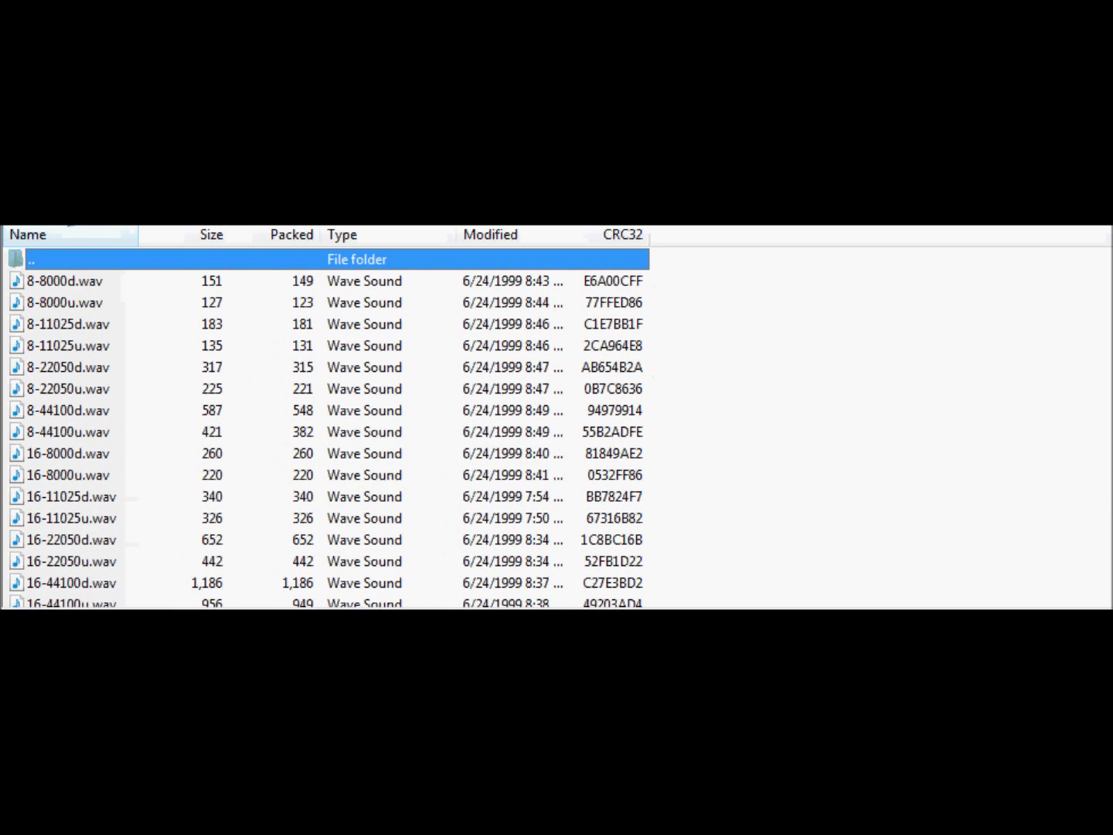